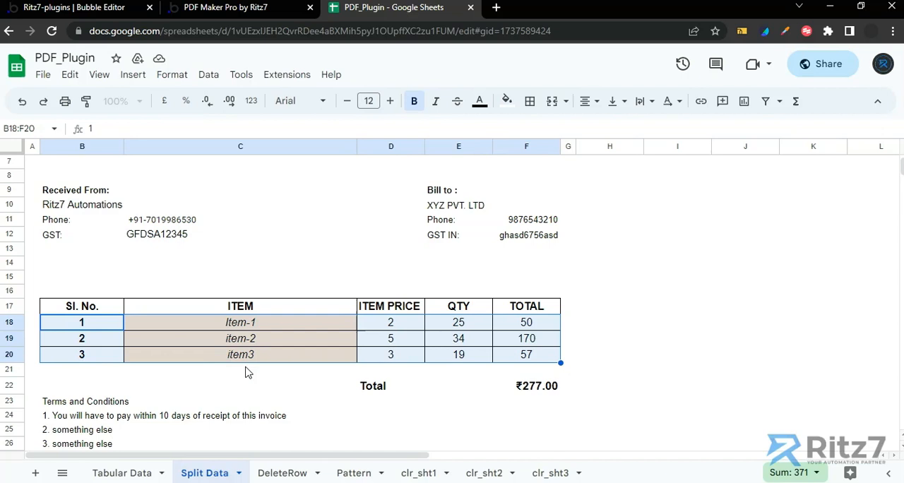
# Download the Split Data invoice sheet as a PDF, exporting the current sheet with the preset A4 landscape settings.
pyautogui.scroll(3, 248, 372)
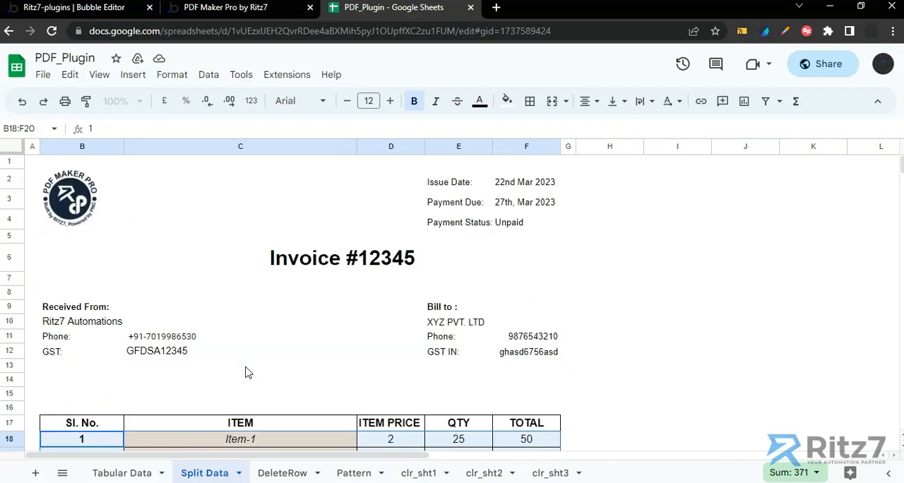
pyautogui.click(43, 77)
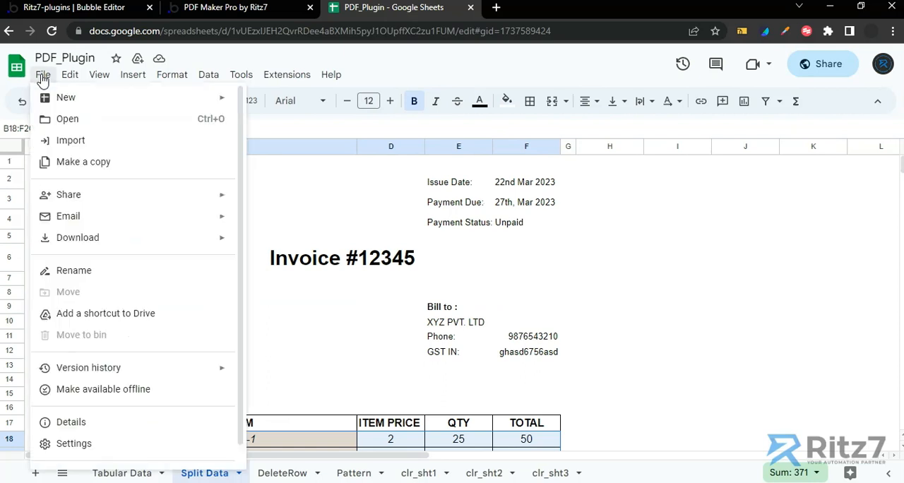
pyautogui.moveTo(93, 245)
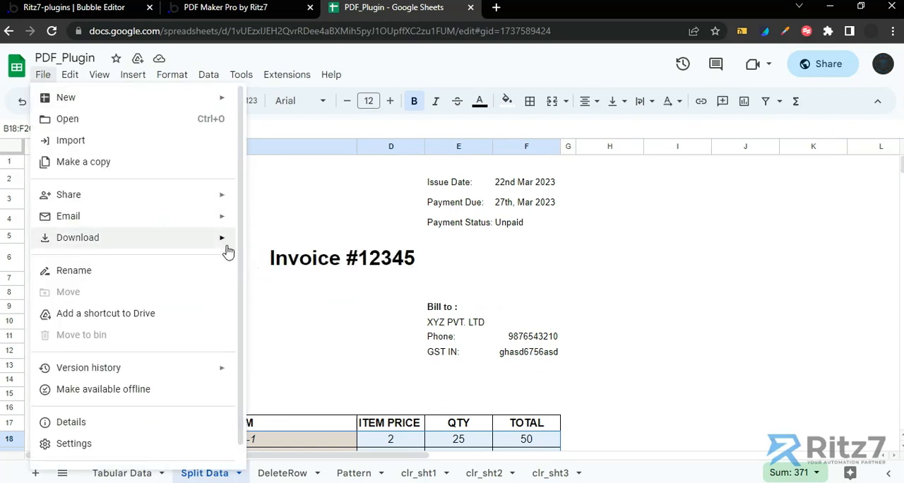
pyautogui.moveTo(225, 241)
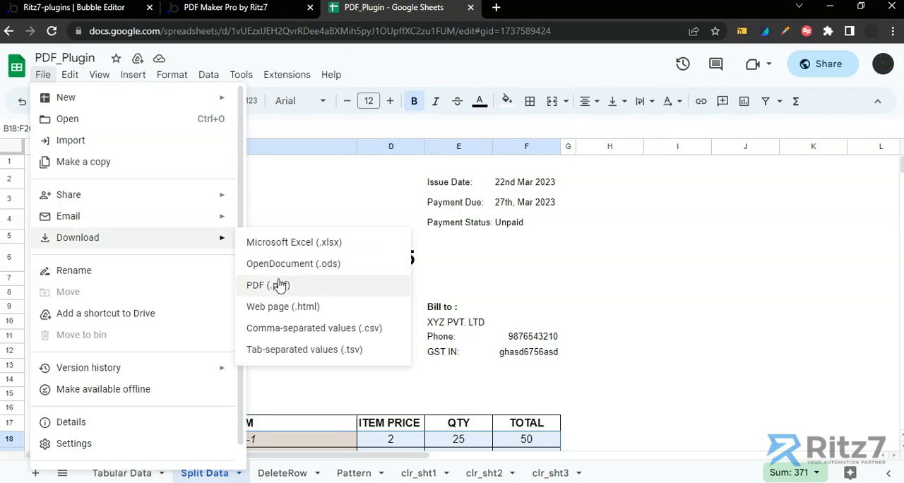
pyautogui.click(277, 285)
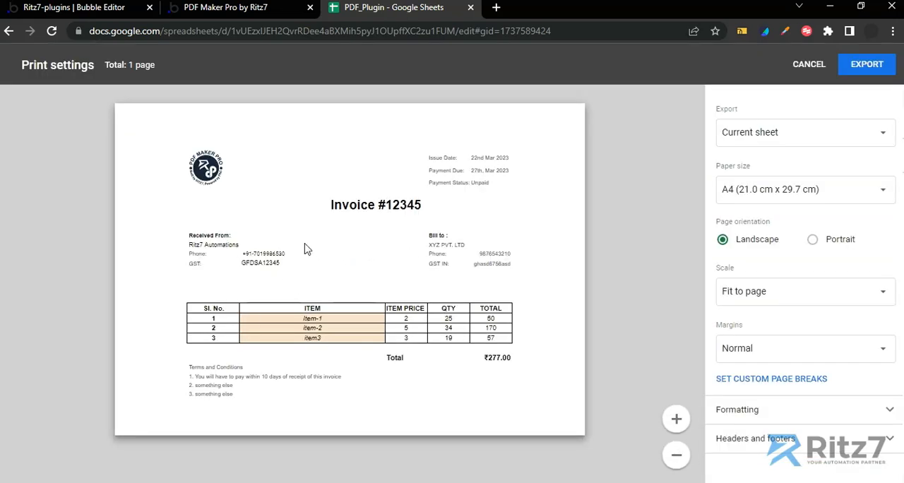
pyautogui.click(868, 72)
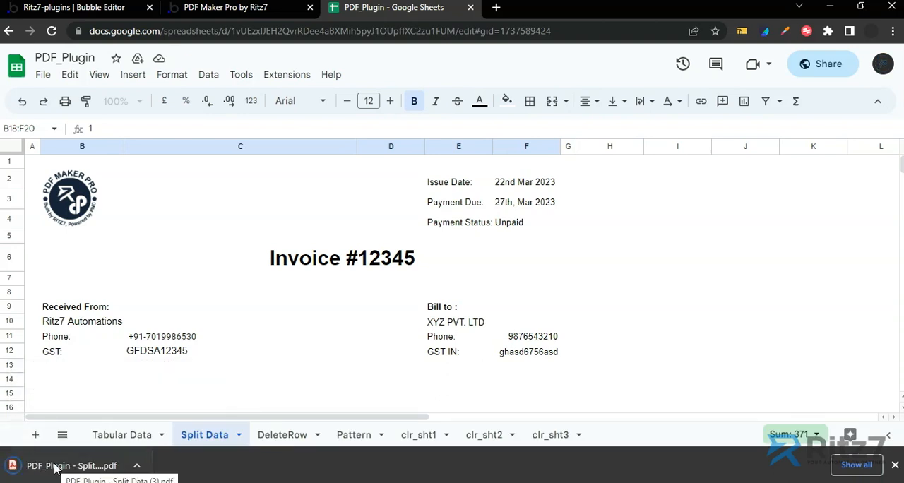
# Open the downloaded invoice PDF, review it from header to terms, and close it.
pyautogui.click(56, 468)
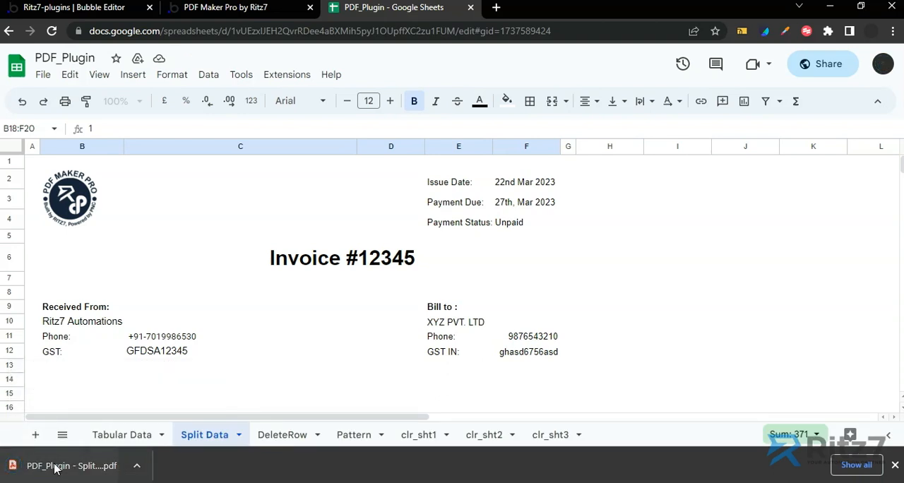
pyautogui.scroll(-3, 372, 335)
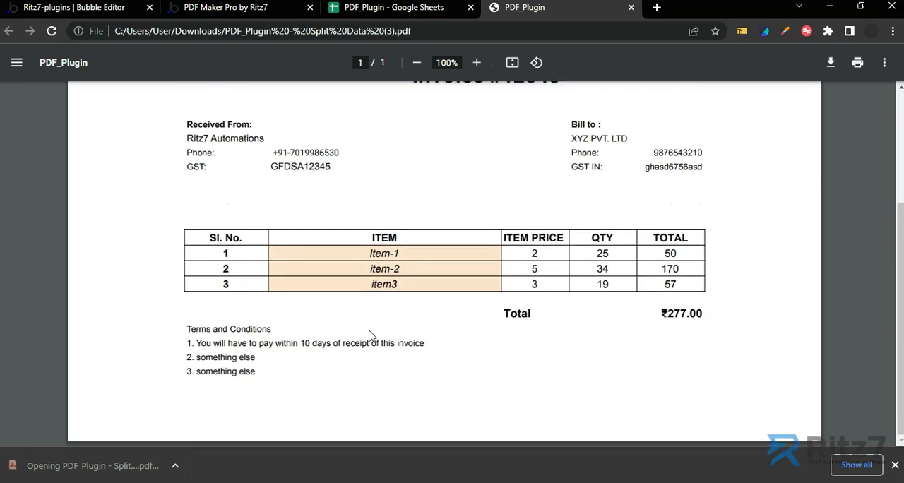
pyautogui.scroll(3, 372, 336)
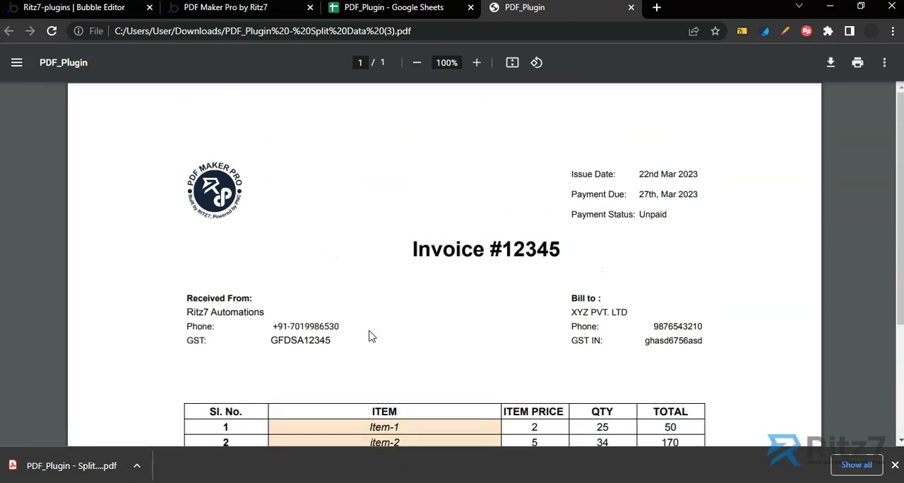
pyautogui.click(629, 8)
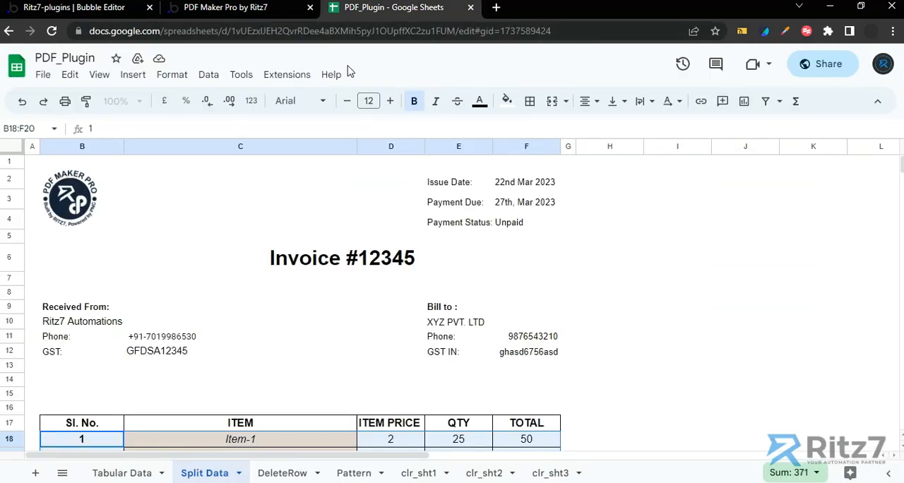
# Switch to the Bubble editor and add a Sheets_2_PDF/CSV action to the Download PDF (G-Sheets) button's workflow.
pyautogui.click(64, 13)
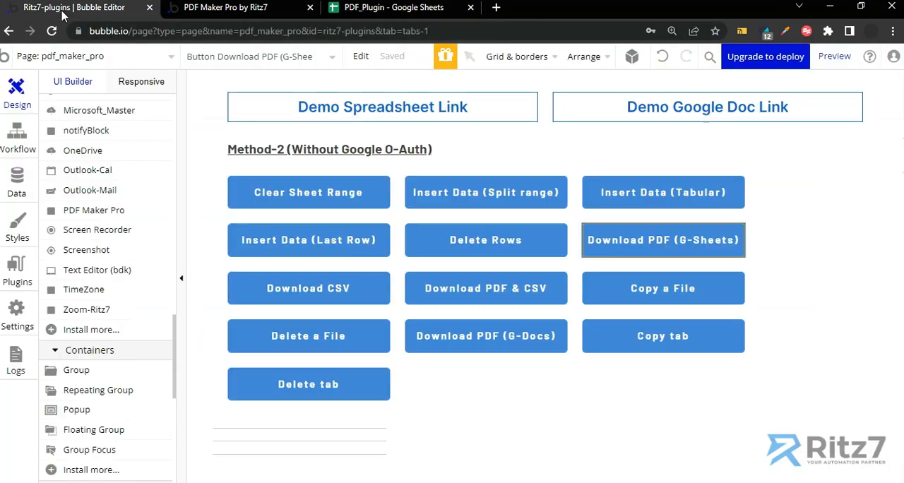
pyautogui.doubleClick(670, 243)
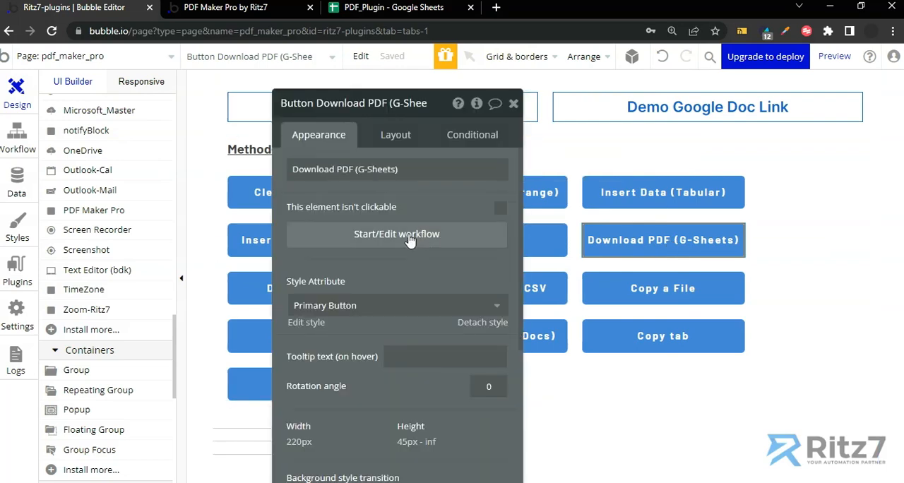
pyautogui.click(410, 240)
pyautogui.click(183, 205)
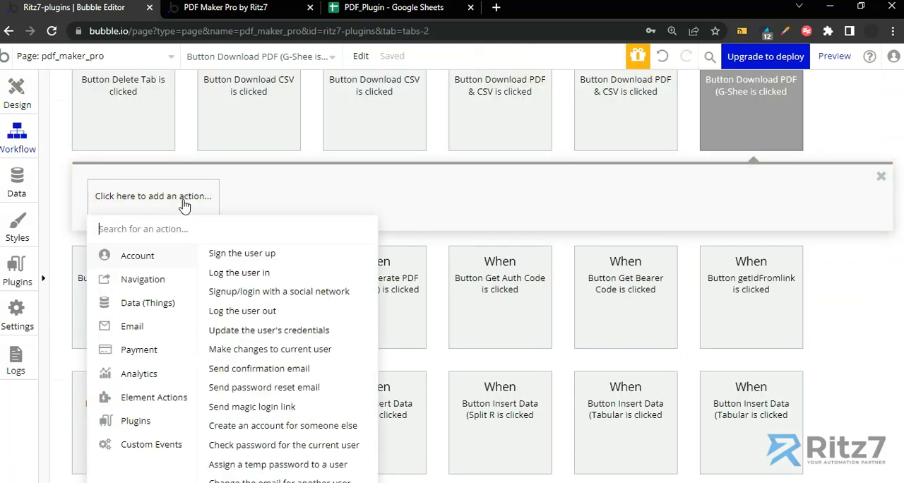
pyautogui.write('pdf')
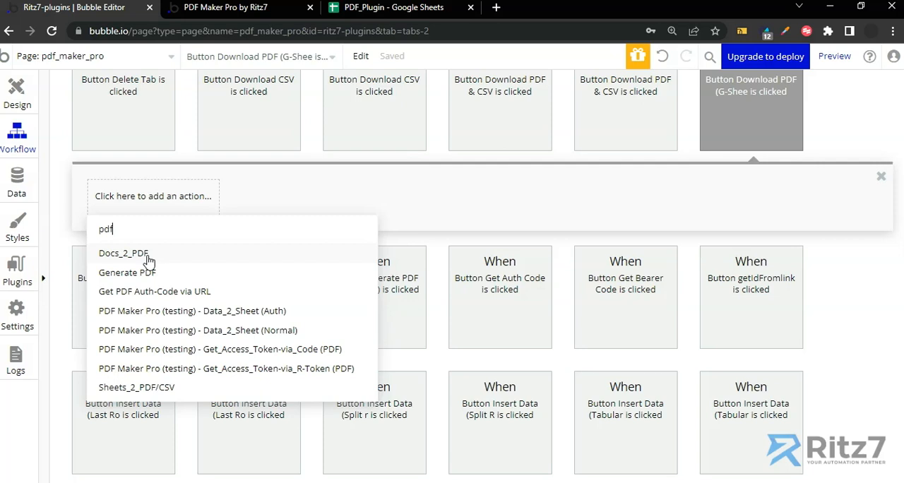
pyautogui.click(162, 394)
# Copy the spreadsheet ID from the web address of the PDF_Plugin Google Sheet.
pyautogui.click(343, 168)
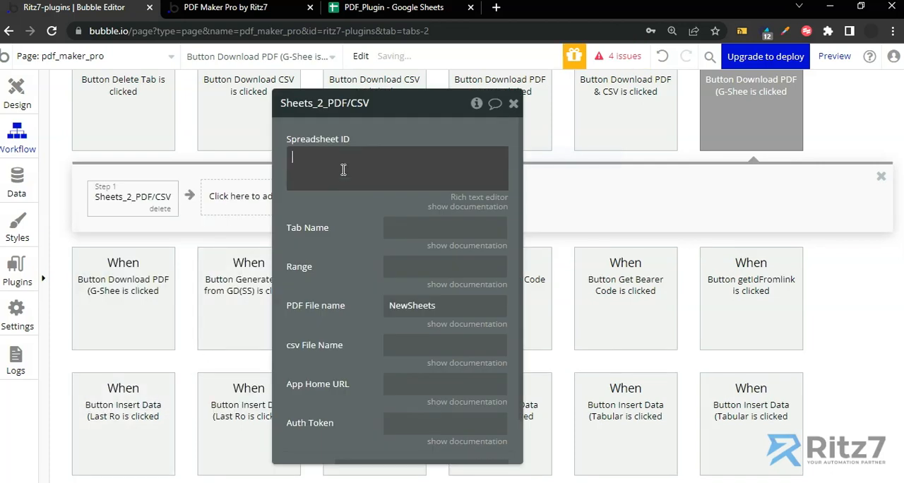
pyautogui.click(371, 19)
pyautogui.click(390, 31)
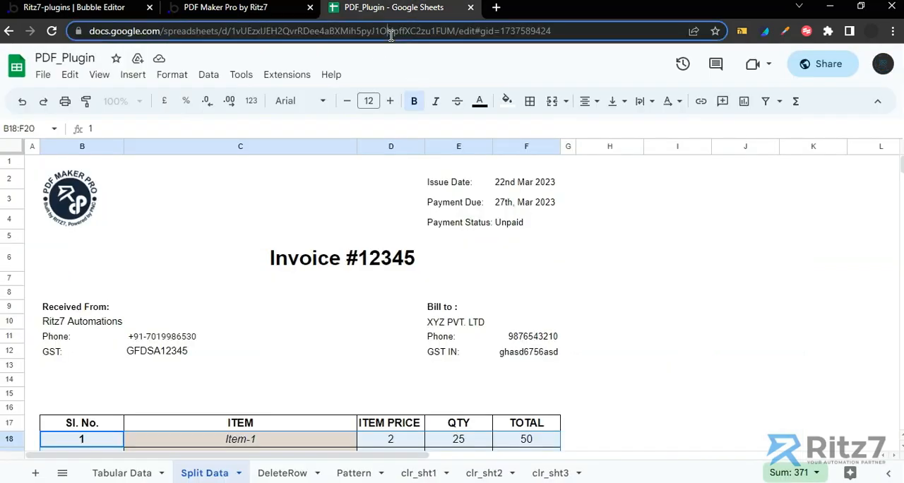
pyautogui.press('Right')
pyautogui.press('Left')
pyautogui.press('Left')
pyautogui.press('Left')
pyautogui.press('Left')
pyautogui.press('Left')
pyautogui.press('Left')
pyautogui.press('Left')
pyautogui.press('Left')
pyautogui.press('Left')
pyautogui.press('Left')
pyautogui.press('Left')
pyautogui.press('Left')
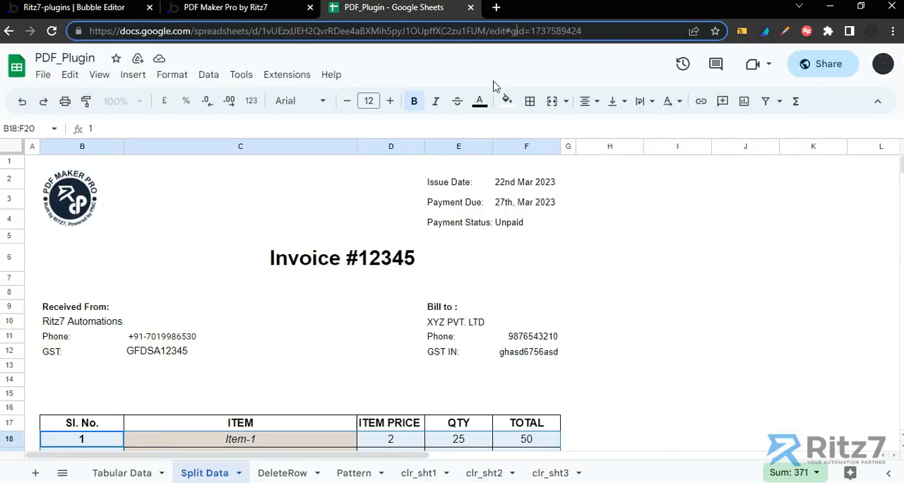
pyautogui.press('Left')
pyautogui.press('Left')
pyautogui.press('Left')
pyautogui.hotkey('shift', 'Left')
pyautogui.hotkey('shift', 'Left')
pyautogui.hotkey('shift', 'Left')
pyautogui.hotkey('shift', 'Left')
pyautogui.hotkey('shift', 'Left')
pyautogui.hotkey('shift', 'Left')
pyautogui.hotkey('shift', 'Left')
pyautogui.hotkey('shift', 'Left')
pyautogui.hotkey('shift', 'Left')
pyautogui.hotkey('shift', 'Left')
pyautogui.hotkey('shift', 'Left')
pyautogui.hotkey('shift', 'Left')
pyautogui.hotkey('shift', 'Left')
pyautogui.hotkey('shift', 'Left')
pyautogui.hotkey('shift', 'Left')
pyautogui.hotkey('shift', 'Left')
pyautogui.hotkey('shift', 'Left')
pyautogui.hotkey('shift', 'Left')
pyautogui.hotkey('shift', 'Left')
pyautogui.hotkey('shift', 'Left')
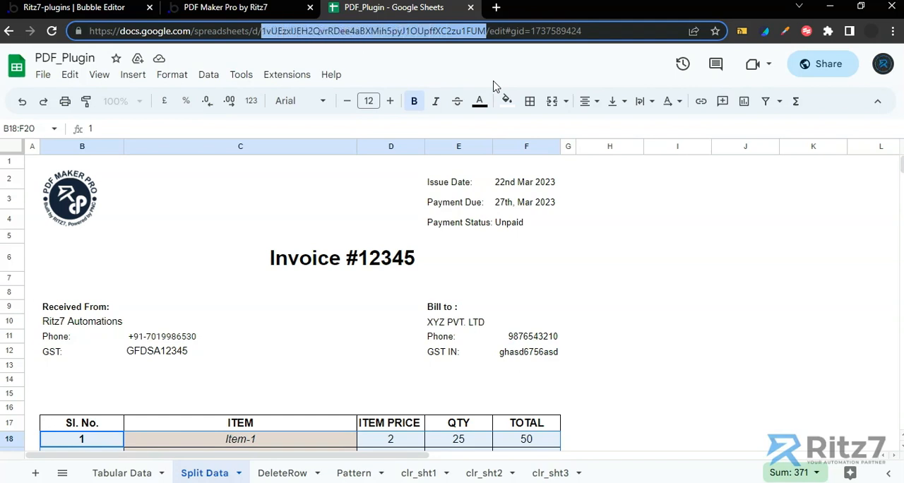
# Return to the Bubble editor and paste the copied ID as the action's Spreadsheet ID.
pyautogui.click(99, 7)
pyautogui.click(336, 168)
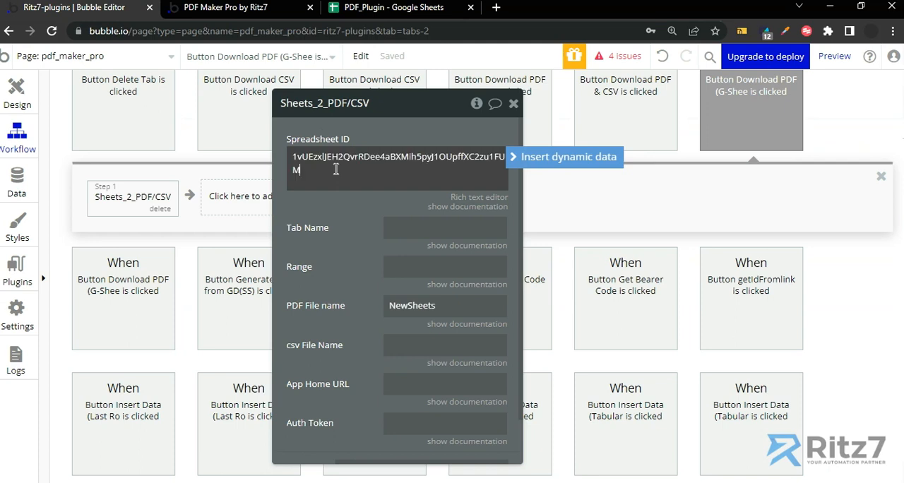
# Copy the sheet name Split Data from the spreadsheet and enter it as the action's Tab Name.
pyautogui.click(396, 221)
pyautogui.click(373, 8)
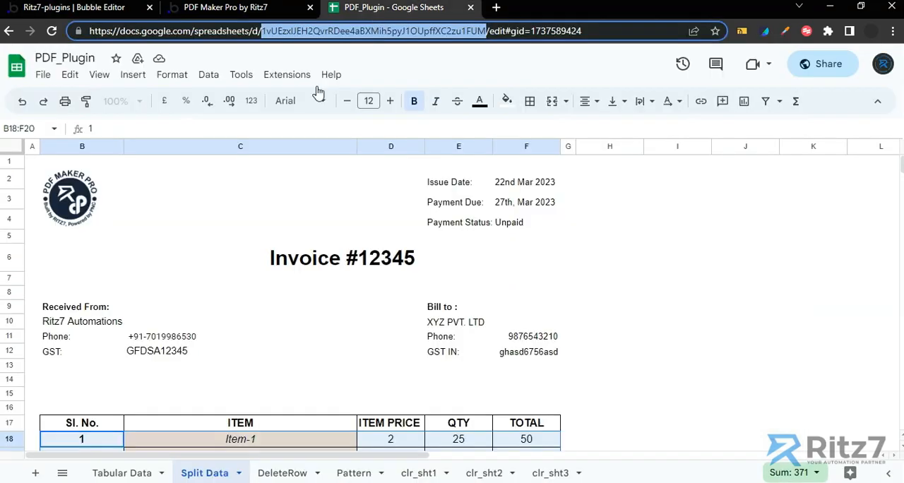
pyautogui.doubleClick(216, 474)
pyautogui.hotkey('ctrl', 'c')
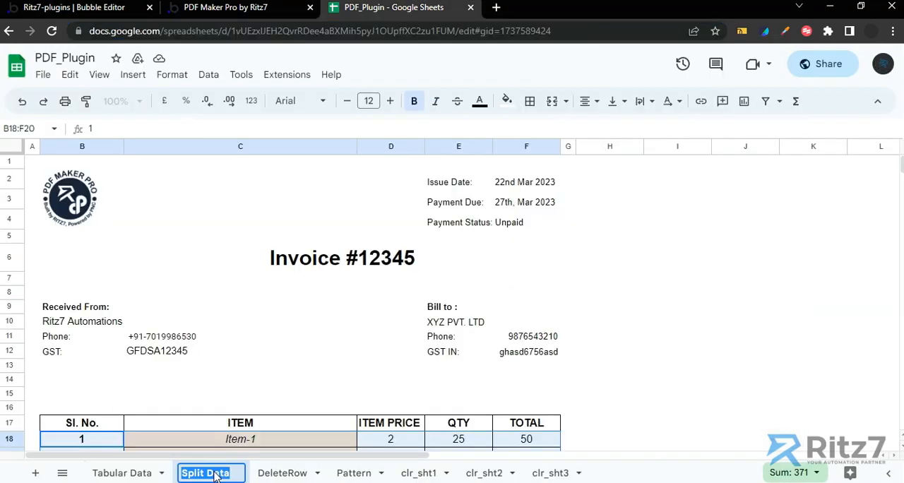
pyautogui.press('Escape')
pyautogui.click(90, 7)
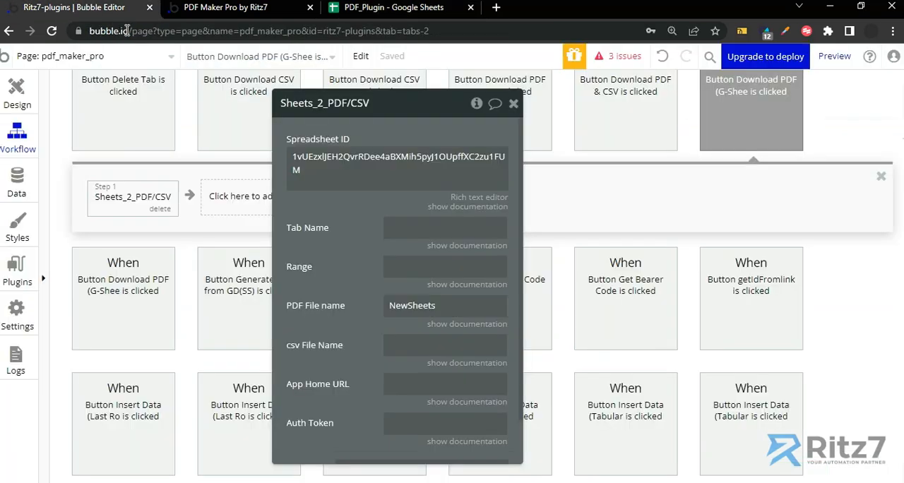
pyautogui.click(432, 228)
pyautogui.hotkey('ctrl', 'v')
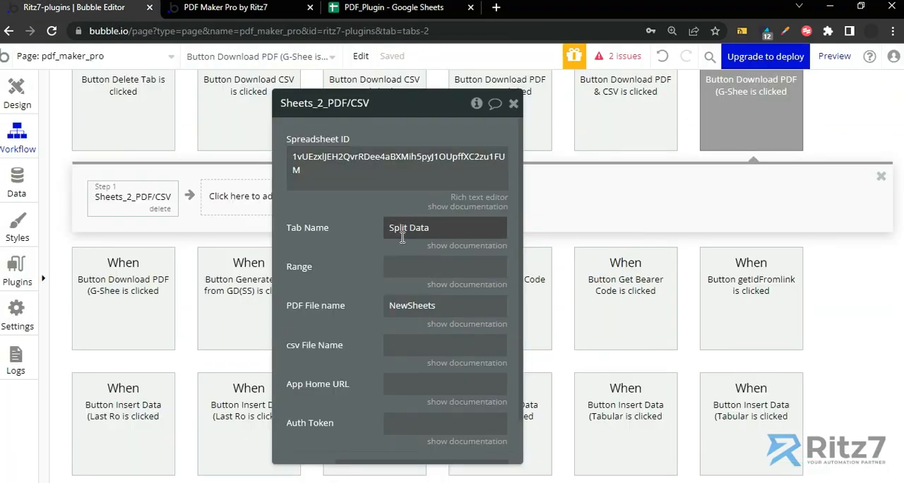
# Check the invoice's cell extent in the Split Data sheet, then set the action's Range to A1:G.
pyautogui.click(385, 9)
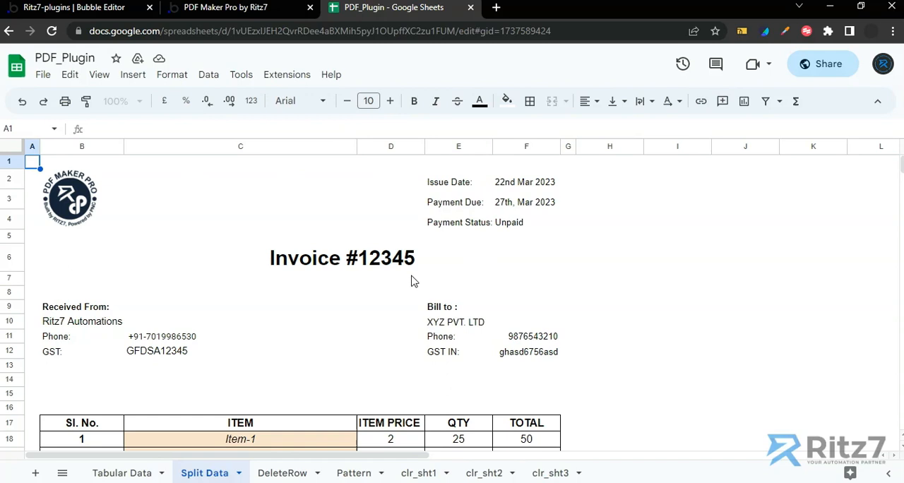
pyautogui.scroll(-3, 188, 295)
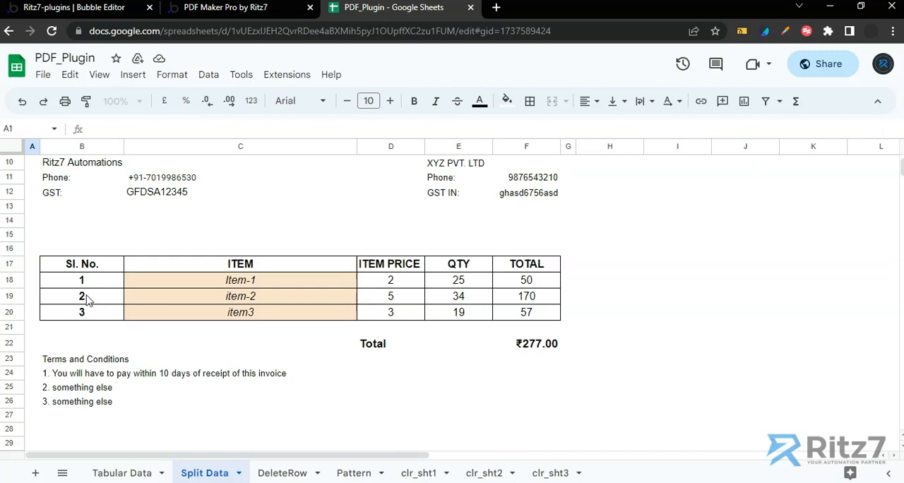
pyautogui.scroll(3, 111, 176)
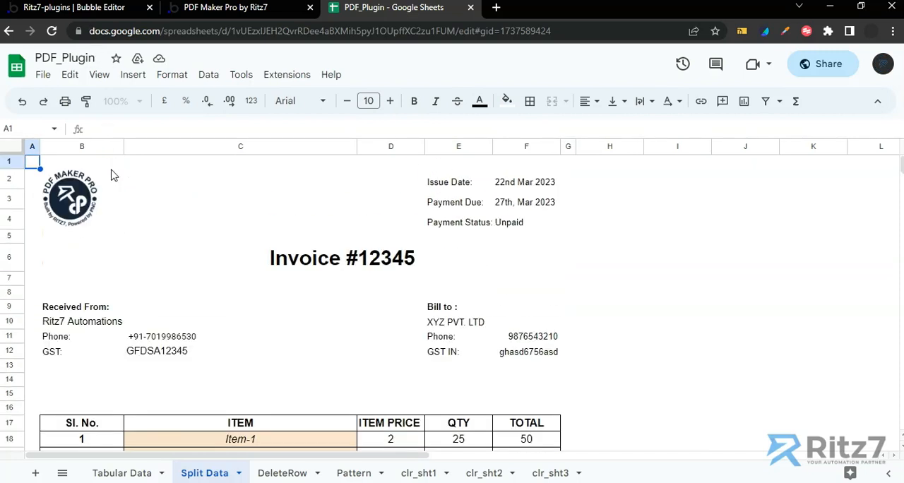
pyautogui.moveTo(30, 168); pyautogui.dragTo(480, 360)
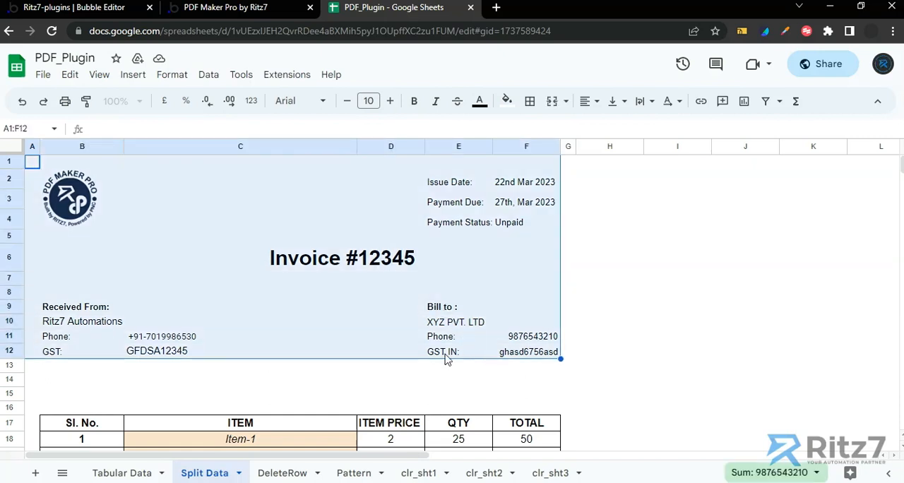
pyautogui.click(59, 9)
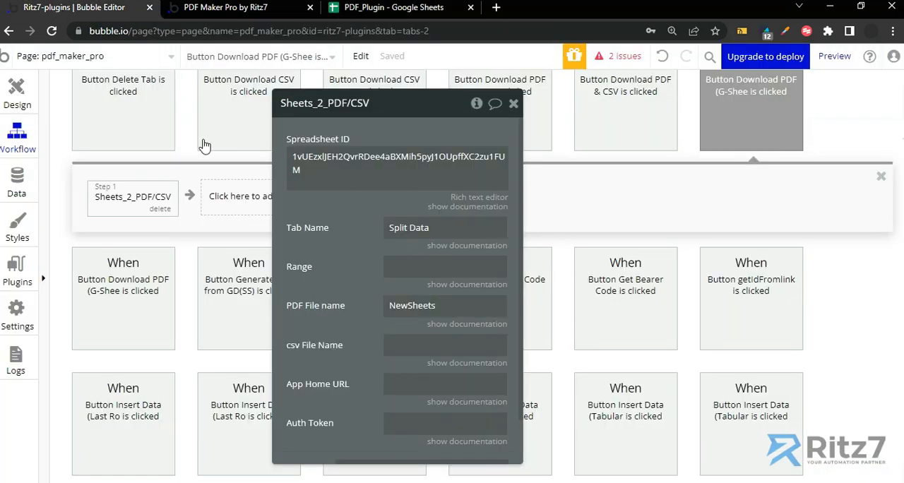
pyautogui.click(415, 268)
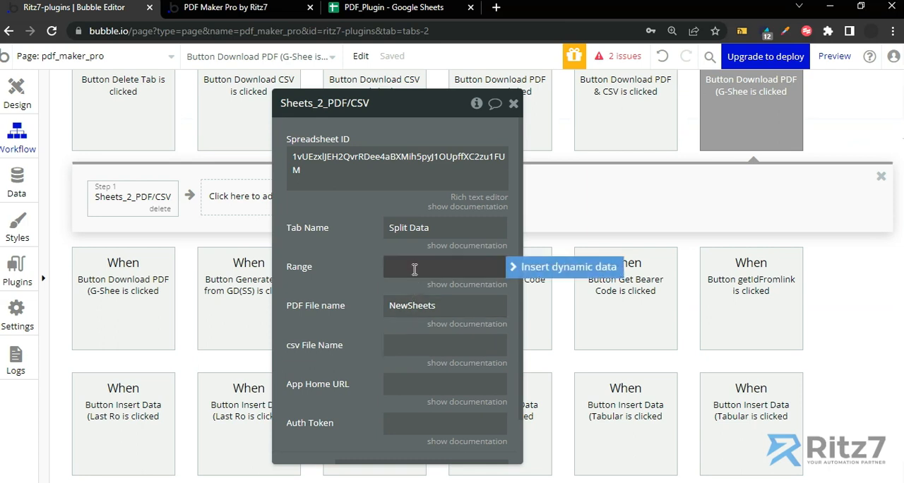
pyautogui.write('A1:G')
# Verify column G as the invoice's last column in the sheet and re-enter the Range's ending so it reads A1:G.
pyautogui.tripleClick(414, 268)
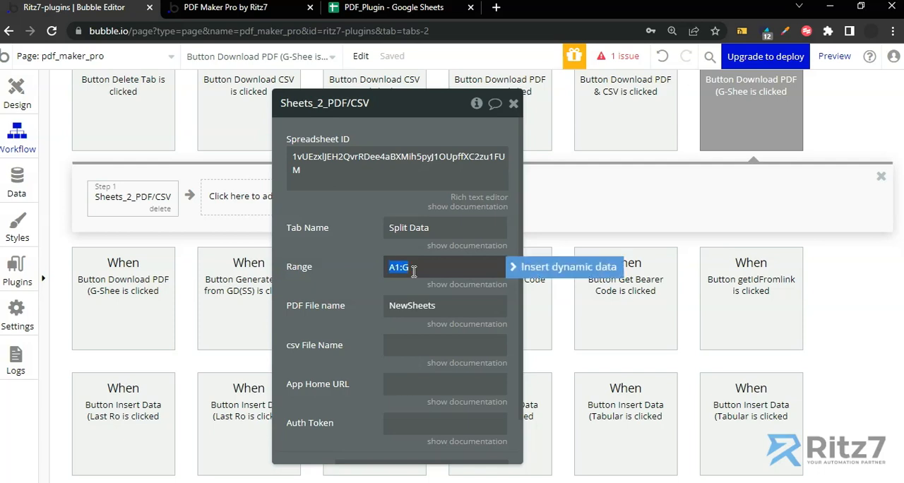
pyautogui.click(414, 271)
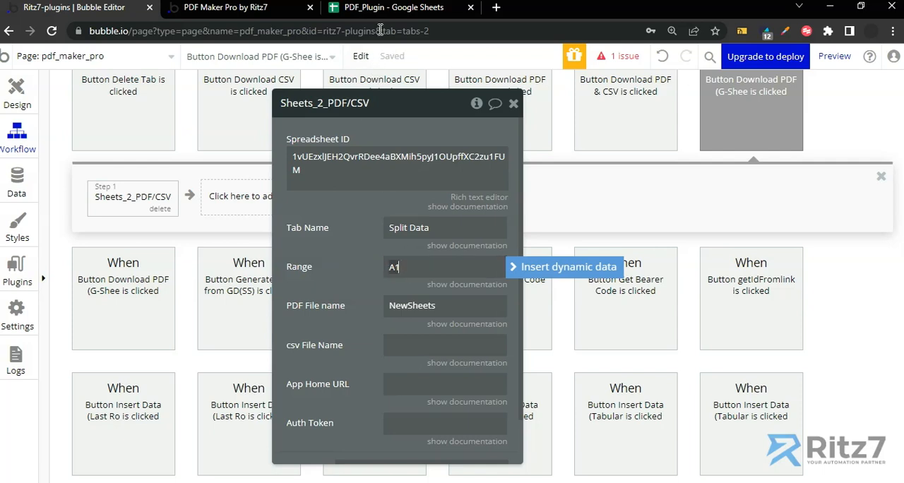
pyautogui.click(385, 8)
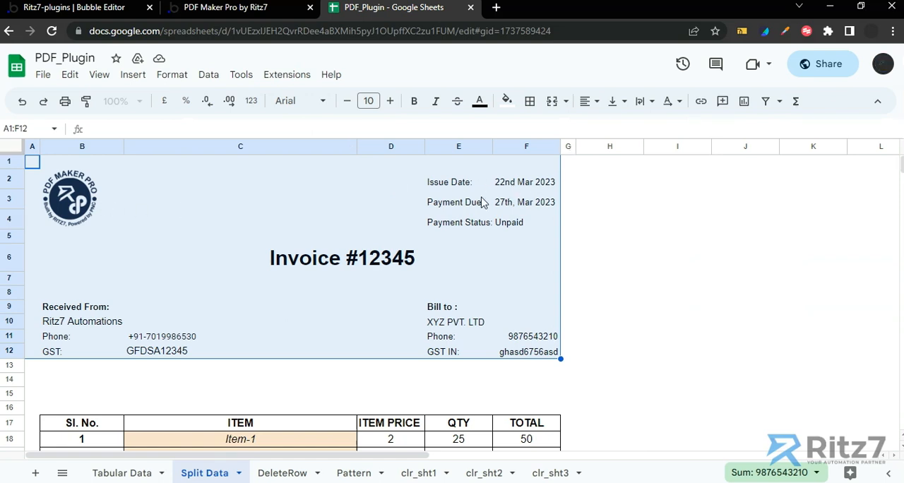
pyautogui.click(569, 179)
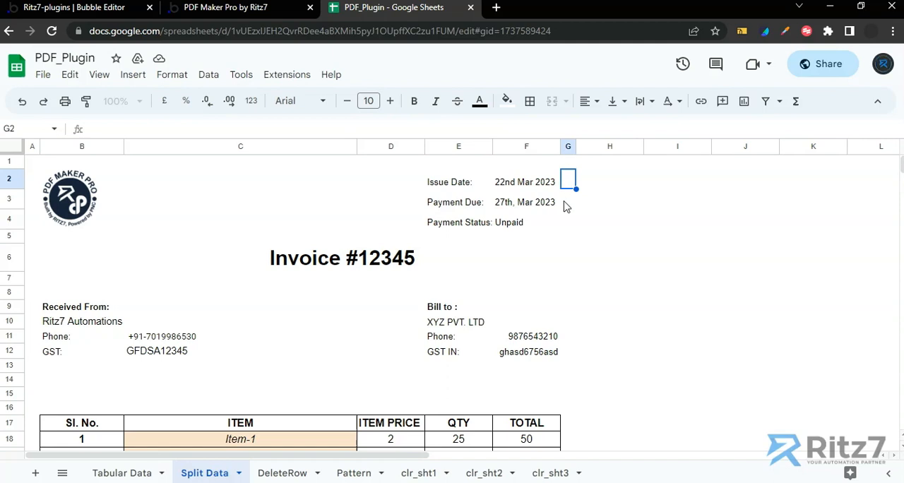
pyautogui.click(115, 8)
pyautogui.click(414, 268)
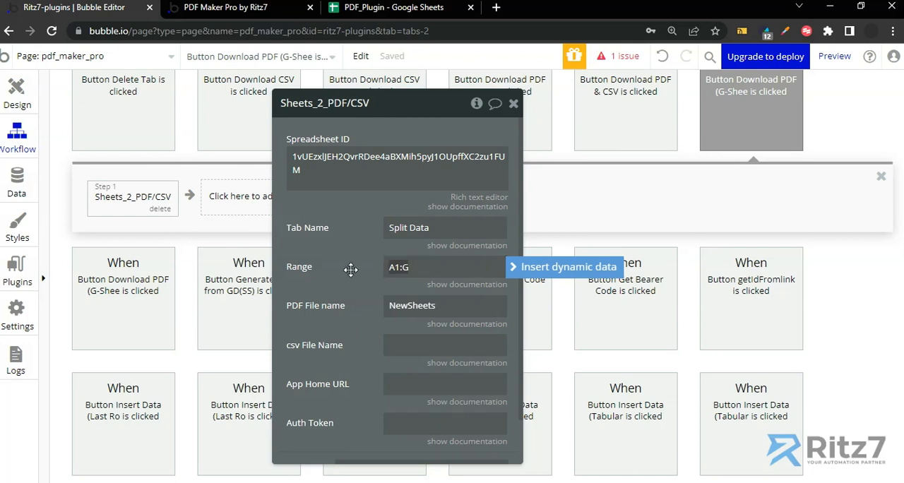
# Set the Sheets_2_PDF/CSV action's PDF File name to PDF_Invoice-12345.
pyautogui.click(359, 302)
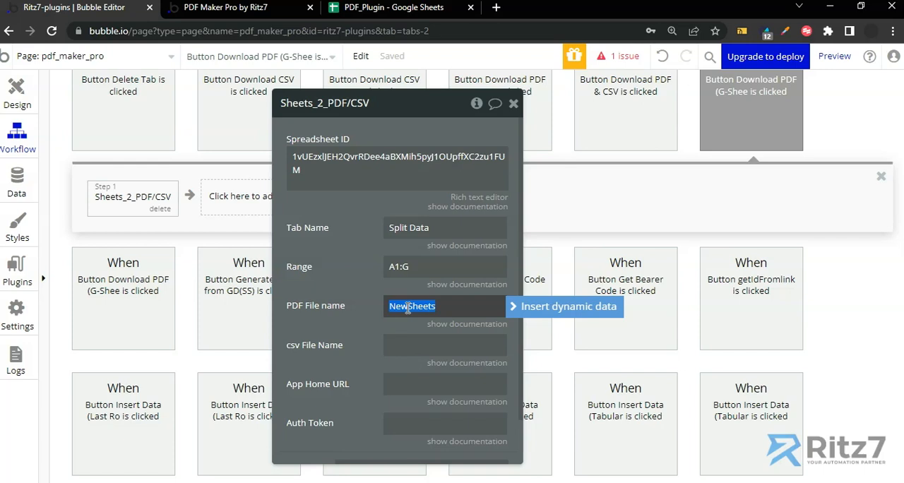
pyautogui.write('PDF_Invoice-123')
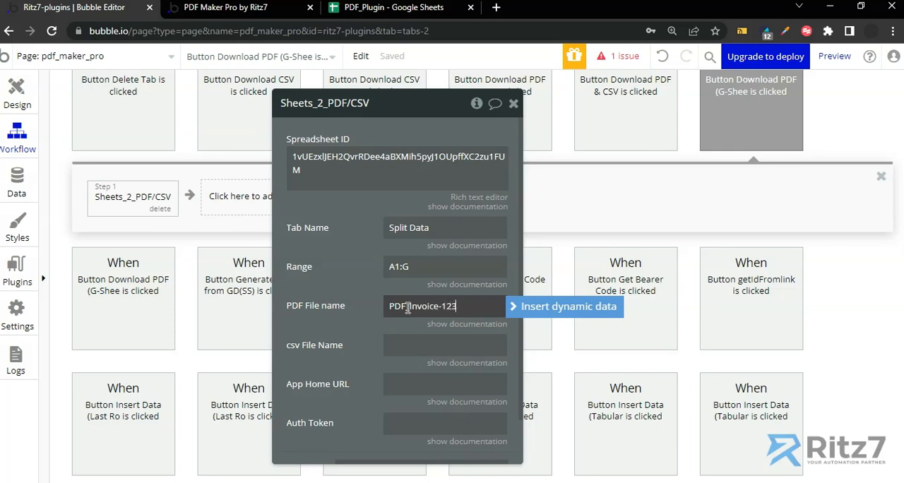
pyautogui.write('_')
pyautogui.moveTo(370, 329); pyautogui.dragTo(362, 293)
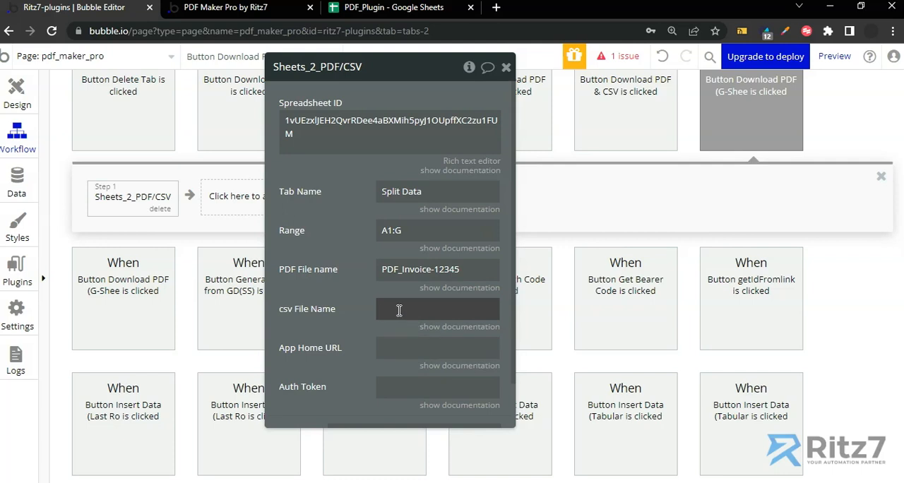
# Set the action's App Home URL to the dynamic value Website home URL.
pyautogui.click(390, 347)
pyautogui.click(514, 354)
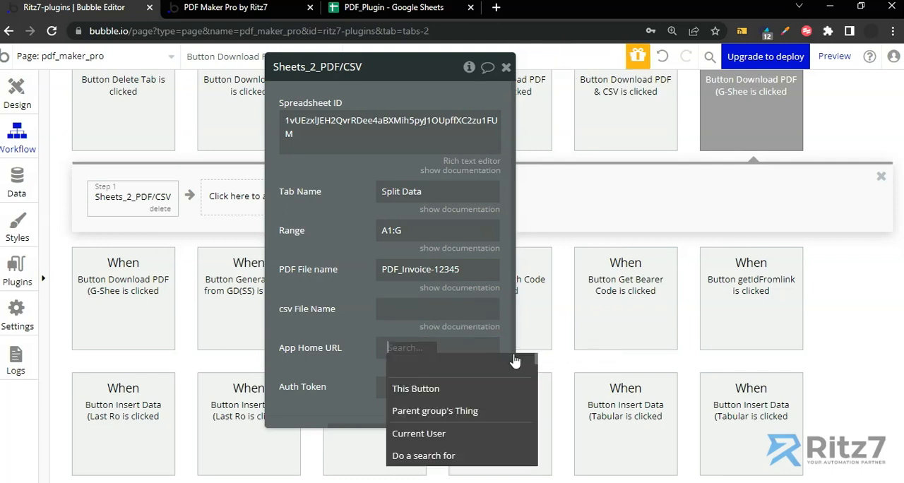
pyautogui.write('home')
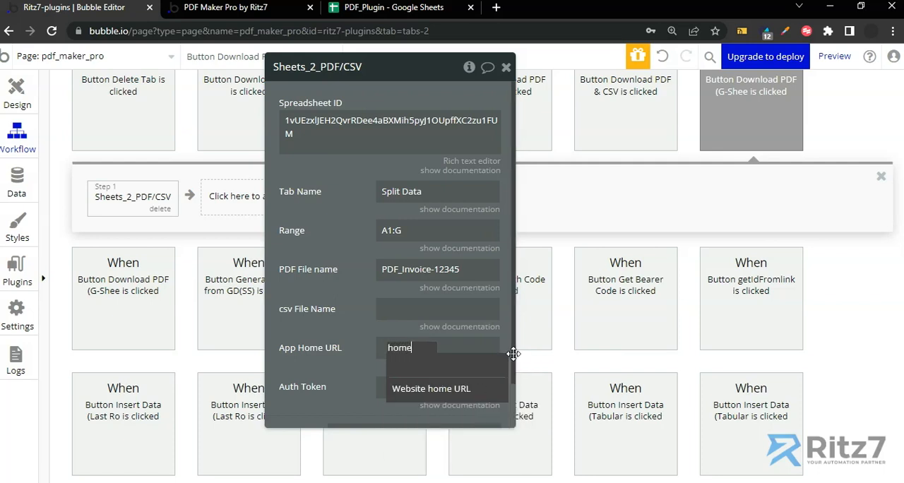
pyautogui.click(477, 391)
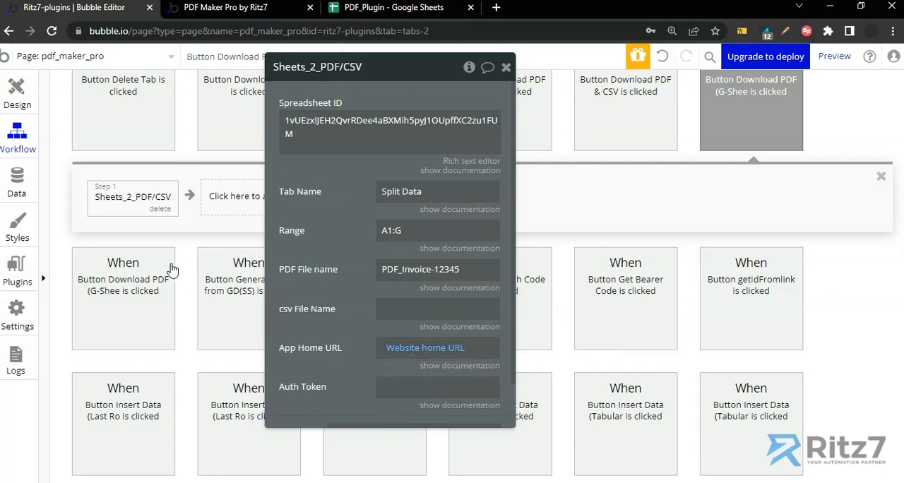
# Look at the app's uploaded files in the File manager, and return to the workflow.
pyautogui.click(18, 192)
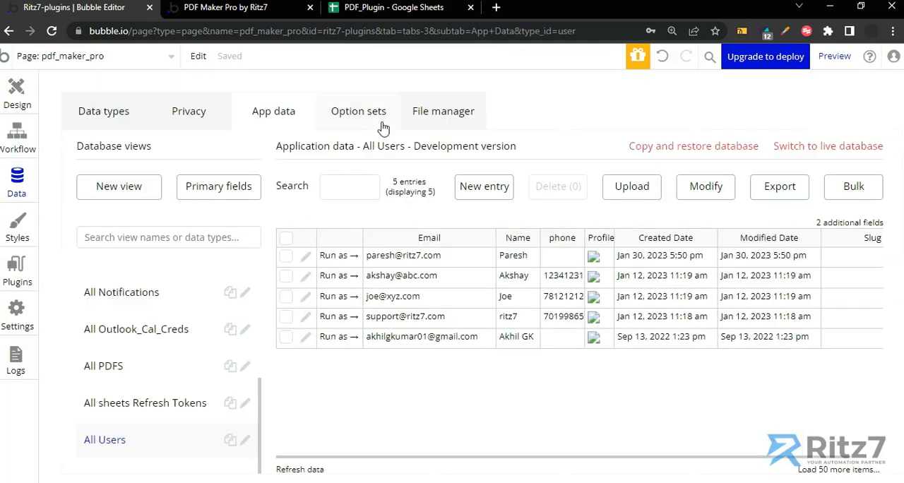
pyautogui.click(439, 117)
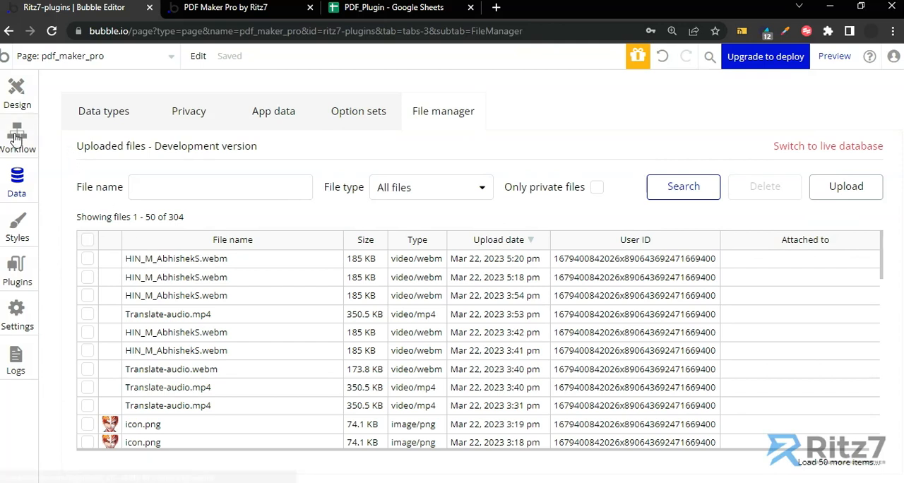
pyautogui.click(17, 136)
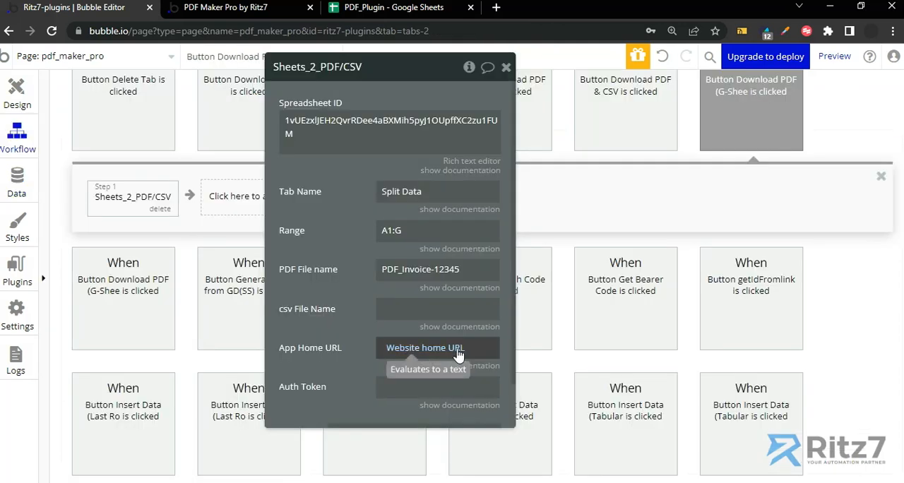
# Enter Bearer followed by the copied access token as the action's Auth Token, review the settings and close them.
pyautogui.moveTo(340, 347); pyautogui.dragTo(333, 325)
pyautogui.click(377, 365)
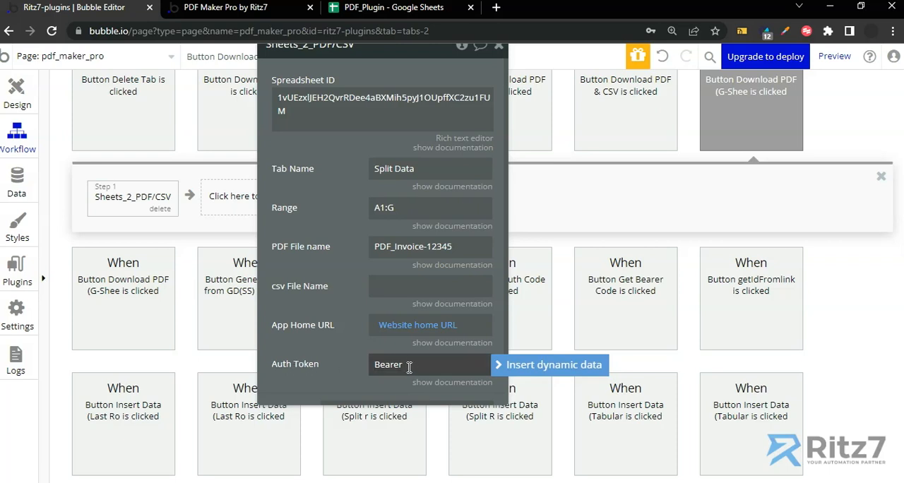
pyautogui.hotkey('ctrl', 'a')
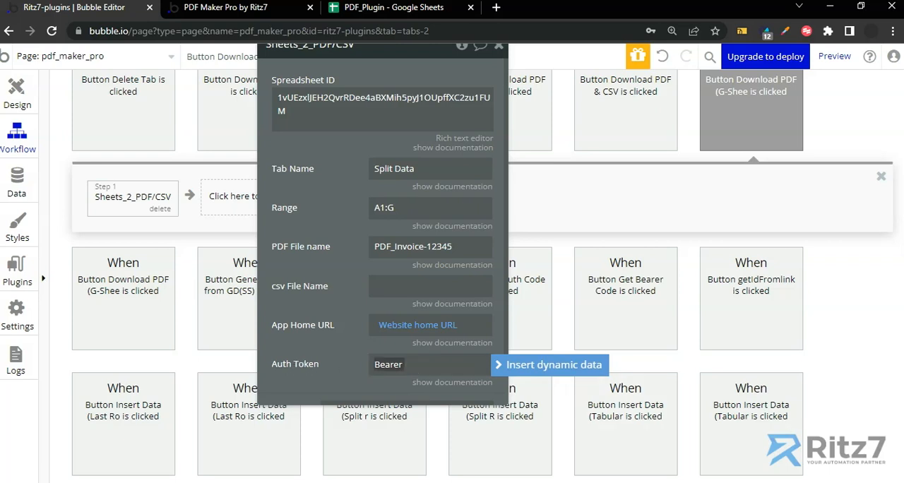
pyautogui.click(571, 397)
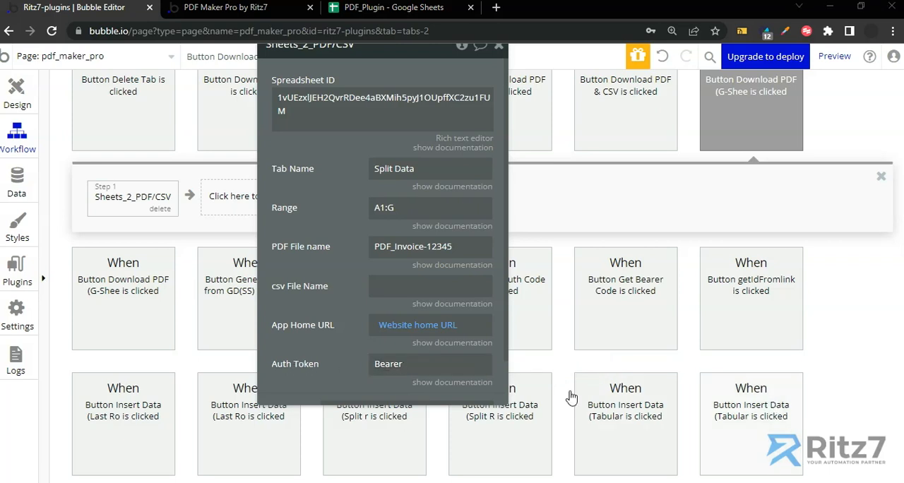
pyautogui.doubleClick(411, 364)
pyautogui.click(412, 364)
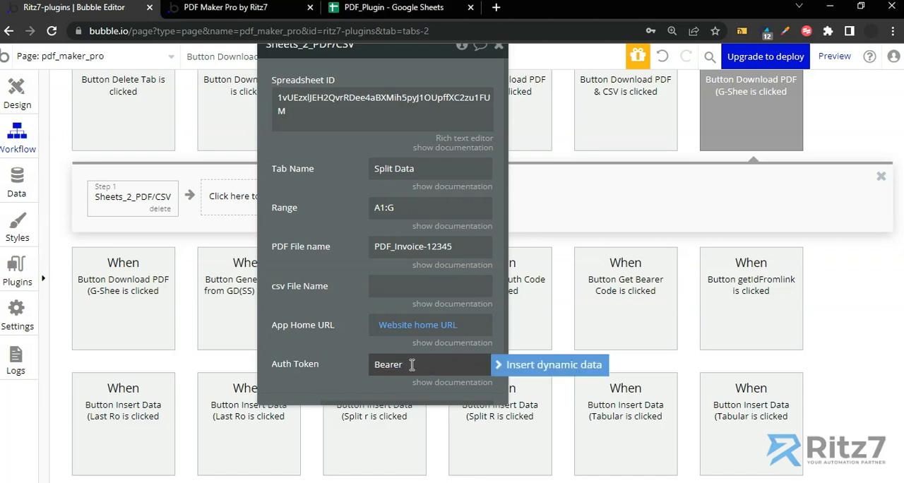
pyautogui.hotkey('ctrl', 'v')
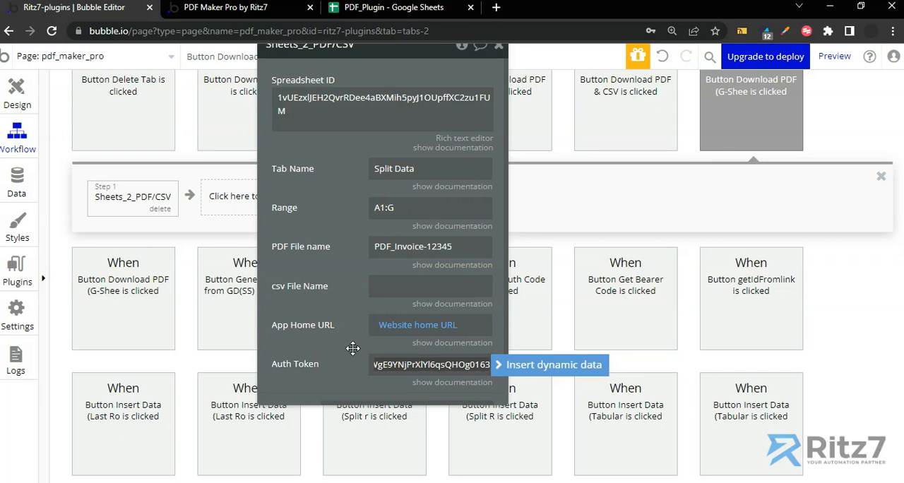
pyautogui.scroll(-1, 354, 346)
pyautogui.scroll(-2, 354, 346)
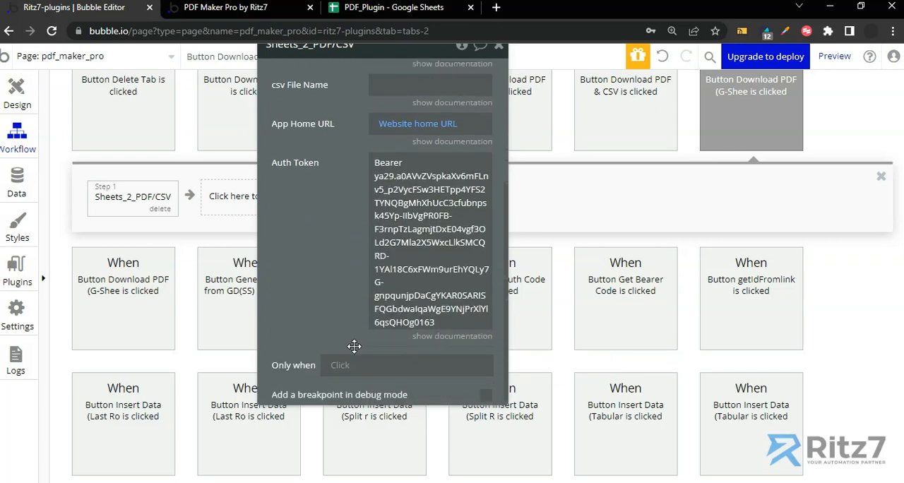
pyautogui.scroll(3, 354, 346)
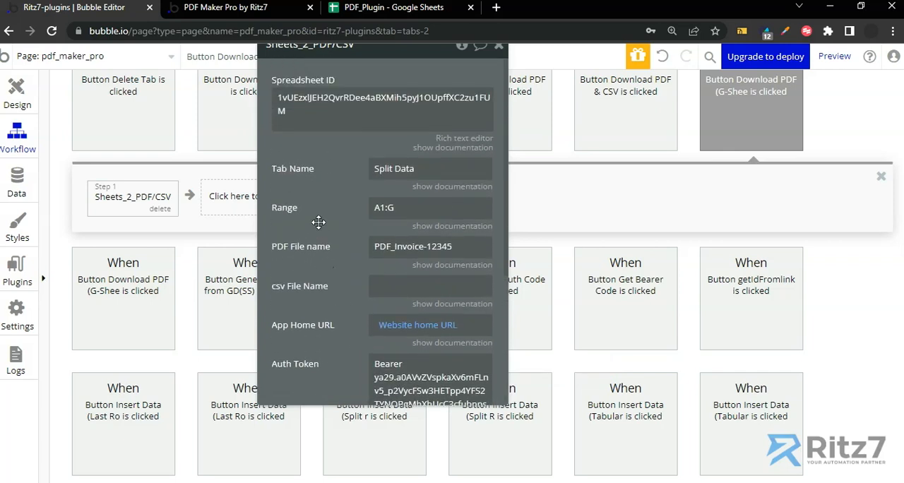
pyautogui.moveTo(319, 222); pyautogui.dragTo(291, 257)
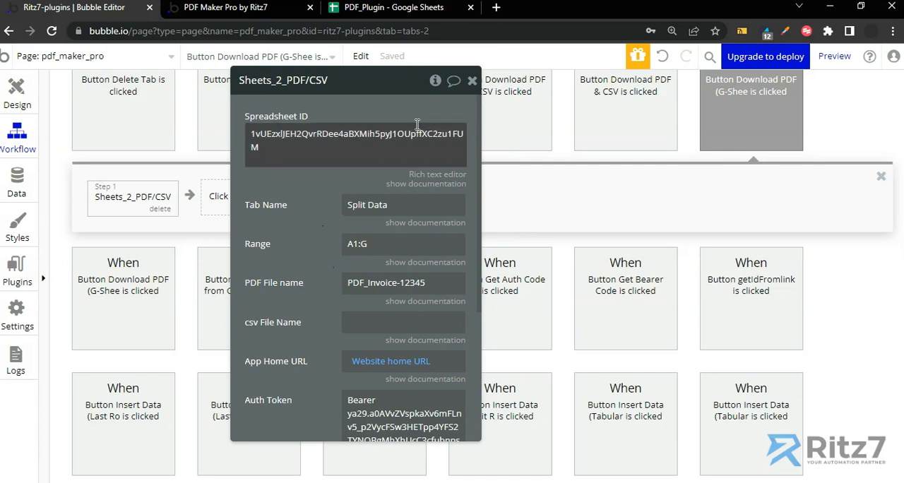
pyautogui.click(472, 81)
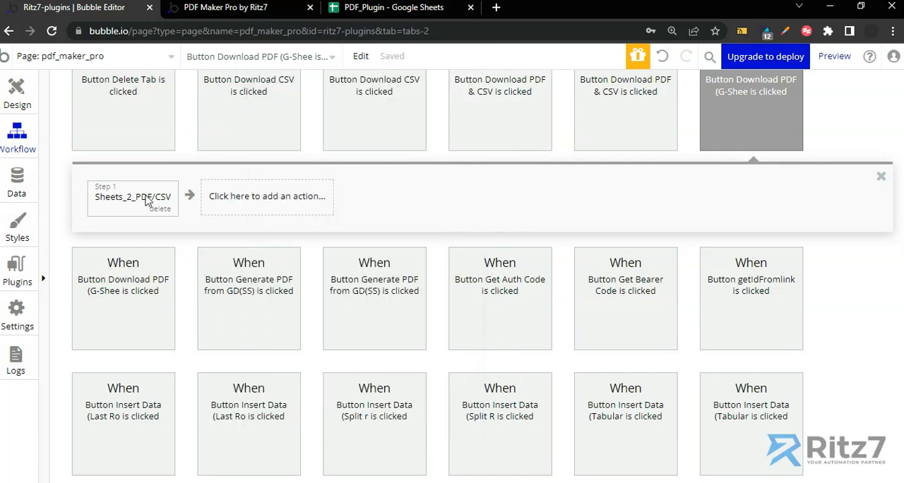
# Add a Download a file action as step 2, with Result of step 1 (Sheets_2_PDF/CSV)'s PDF as its Dynamic link.
pyautogui.click(241, 196)
pyautogui.write('down')
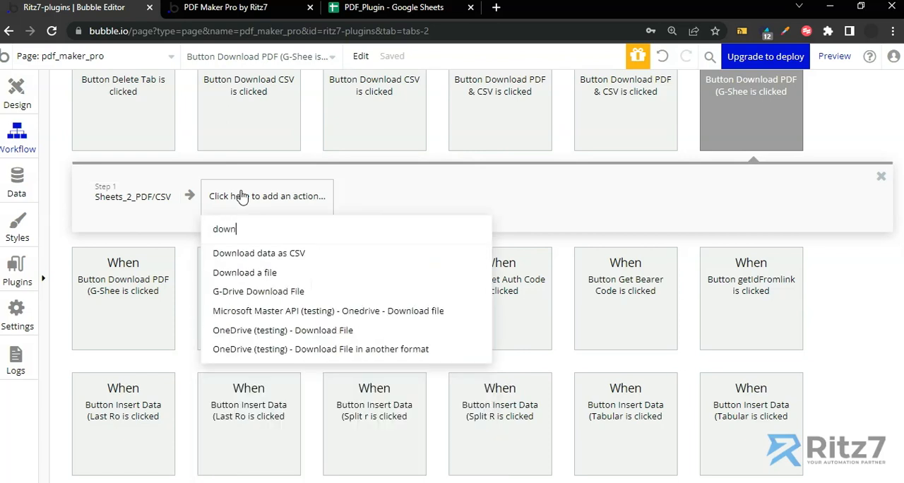
pyautogui.click(261, 272)
pyautogui.click(362, 162)
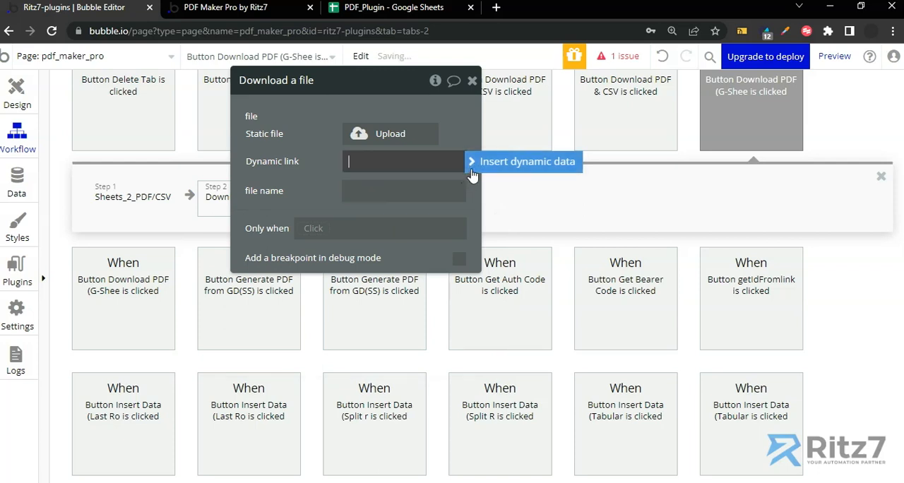
pyautogui.click(472, 163)
pyautogui.click(396, 247)
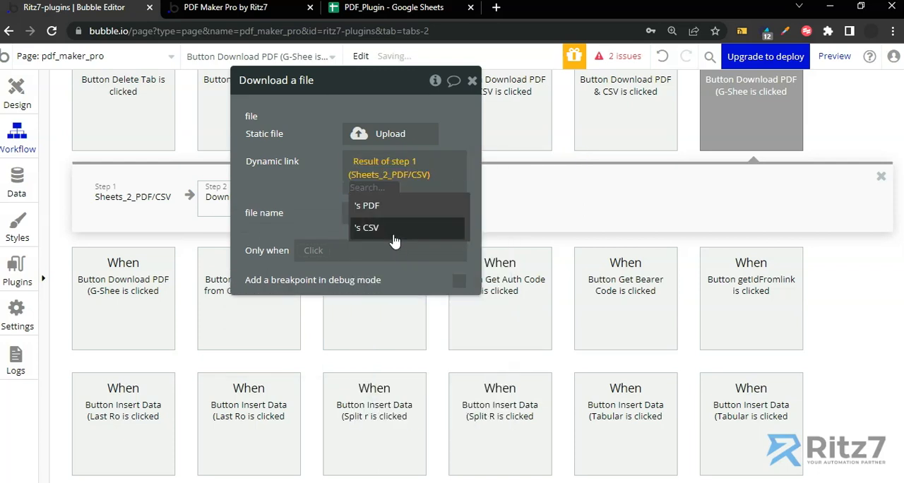
pyautogui.click(370, 207)
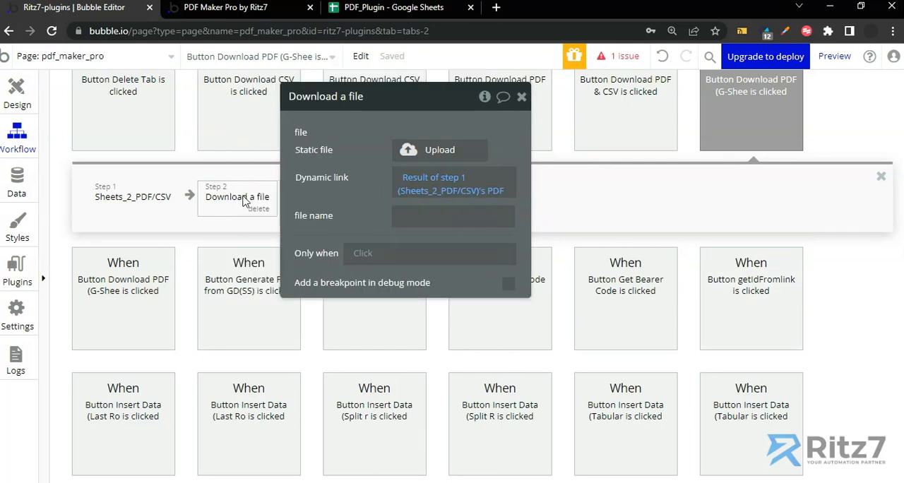
# Set the Download a file action's file name to Invoice-12345.
pyautogui.click(403, 217)
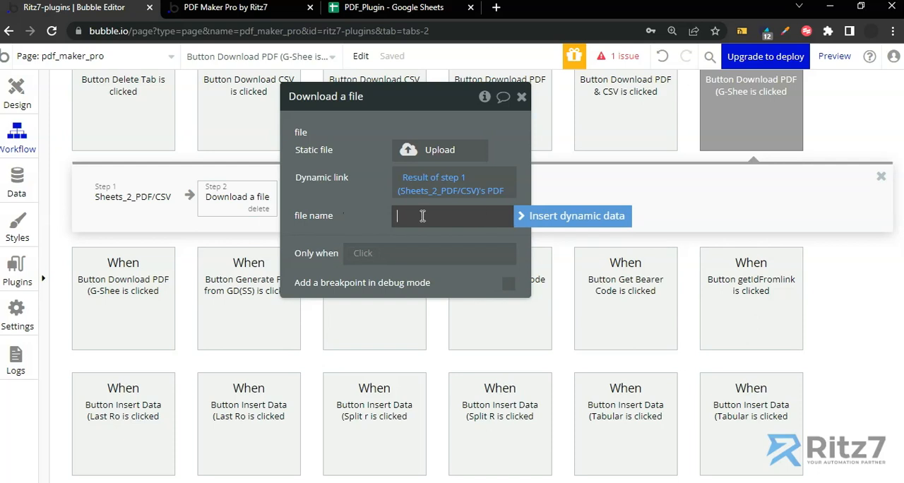
pyautogui.click(422, 216)
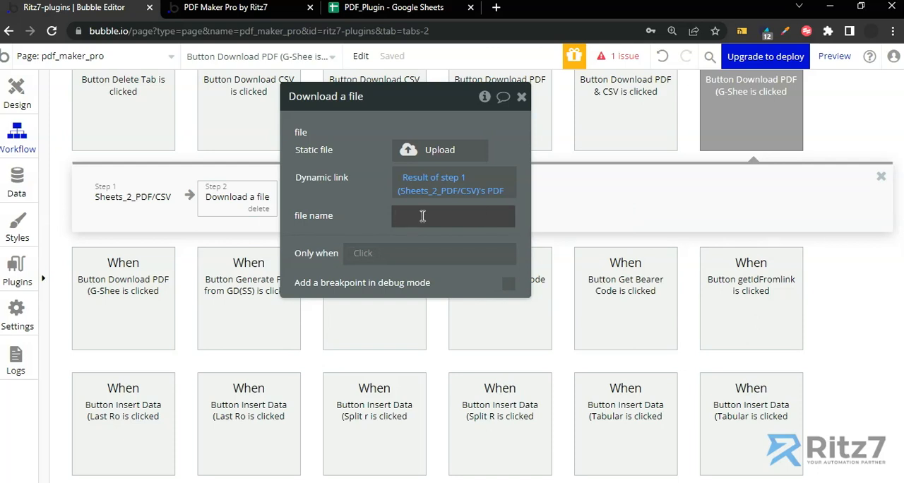
pyautogui.click(422, 216)
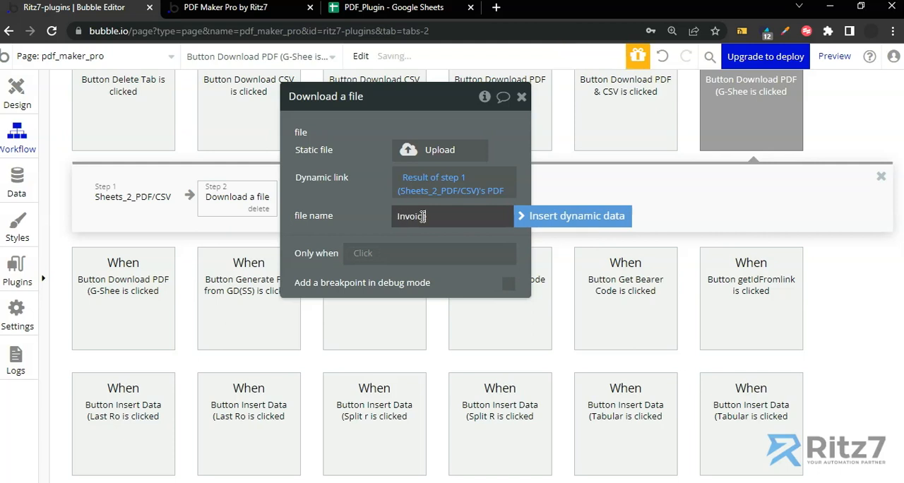
pyautogui.write('e-12345')
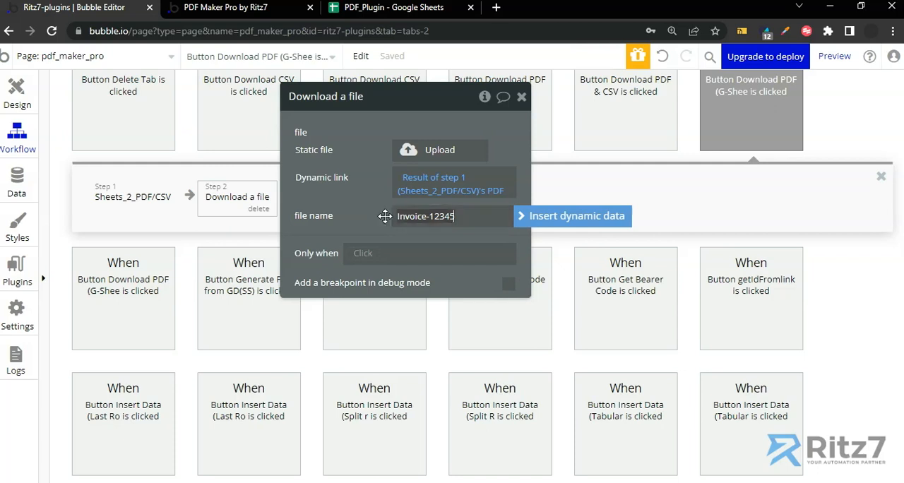
pyautogui.click(365, 207)
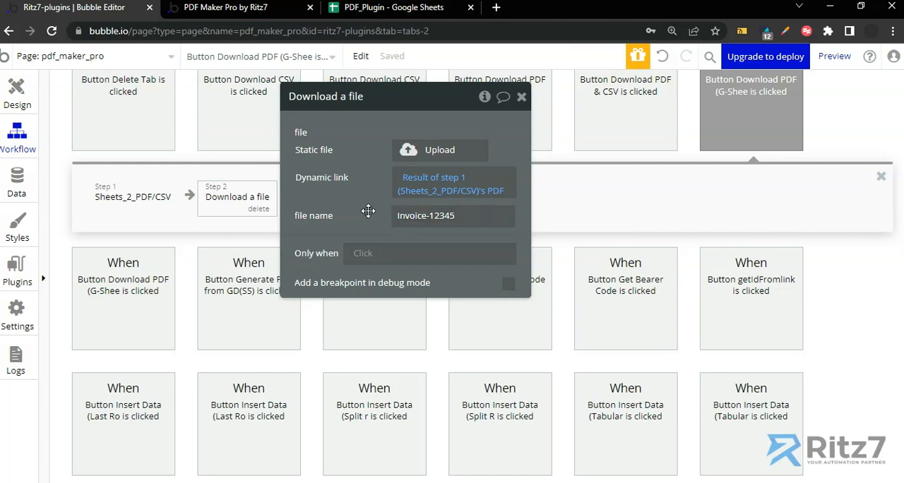
# Switch to the PDF Maker Pro preview page, refresh it to the latest version and run Download PDF (G-Sheets).
pyautogui.click(270, 15)
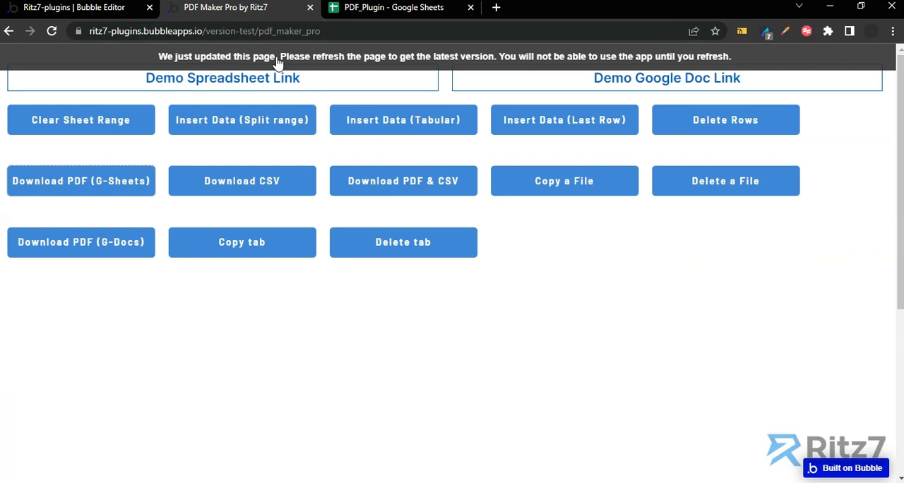
pyautogui.click(243, 114)
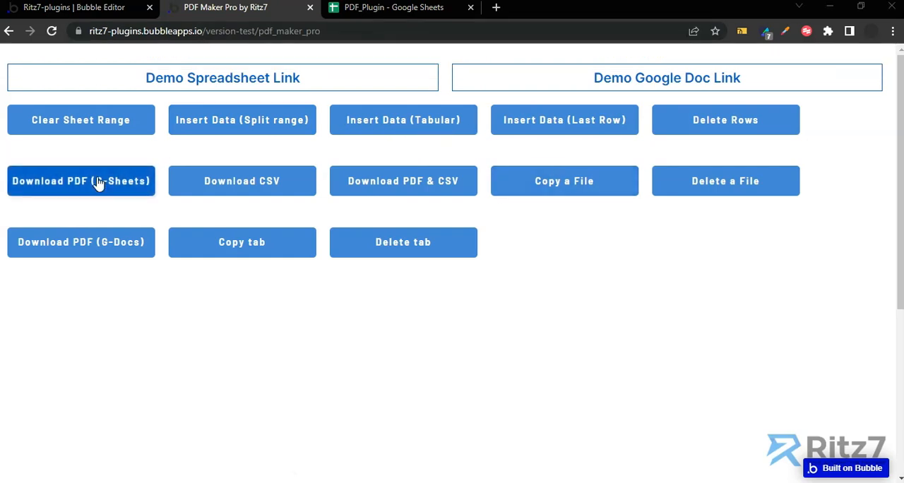
pyautogui.click(77, 185)
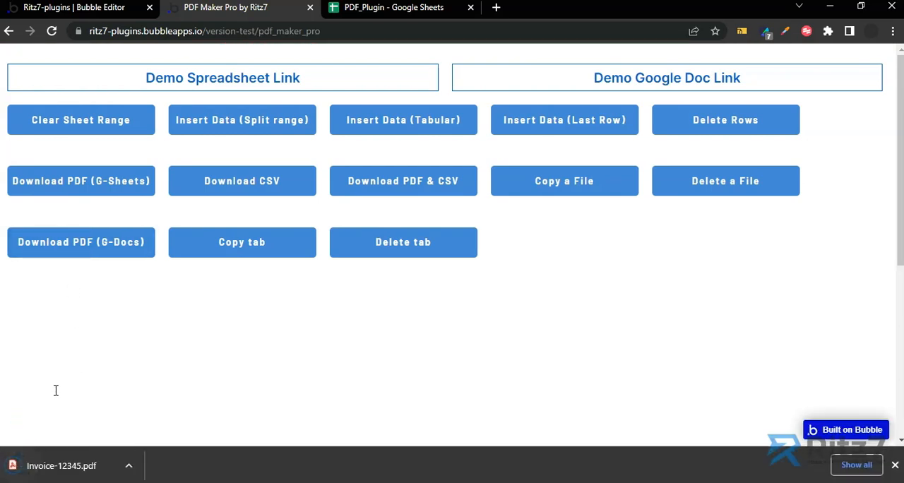
# Open the downloaded Invoice-12345.pdf, check the invoice's contents from beginning to end, and close it.
pyautogui.click(55, 469)
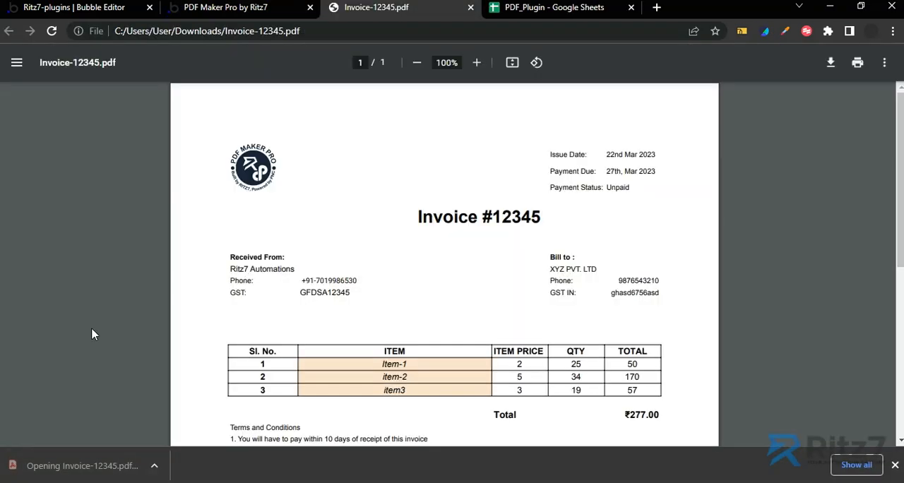
pyautogui.scroll(-3, 453, 300)
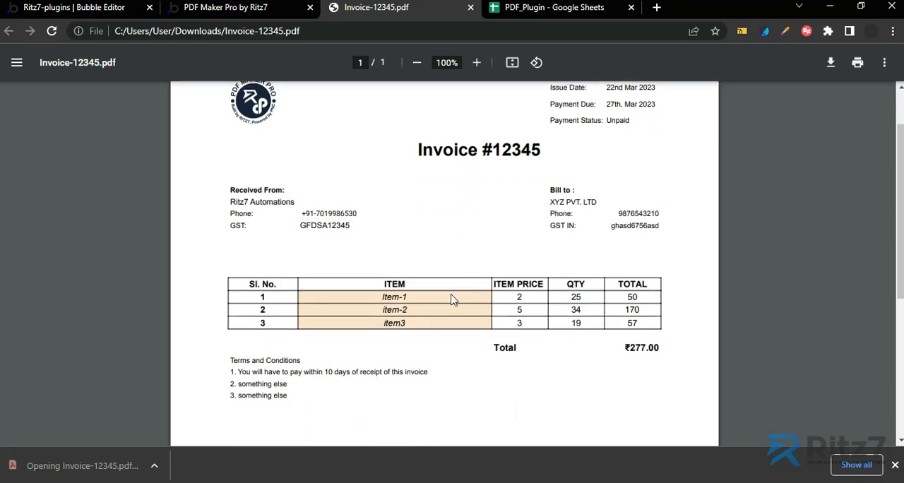
pyautogui.scroll(-2, 453, 299)
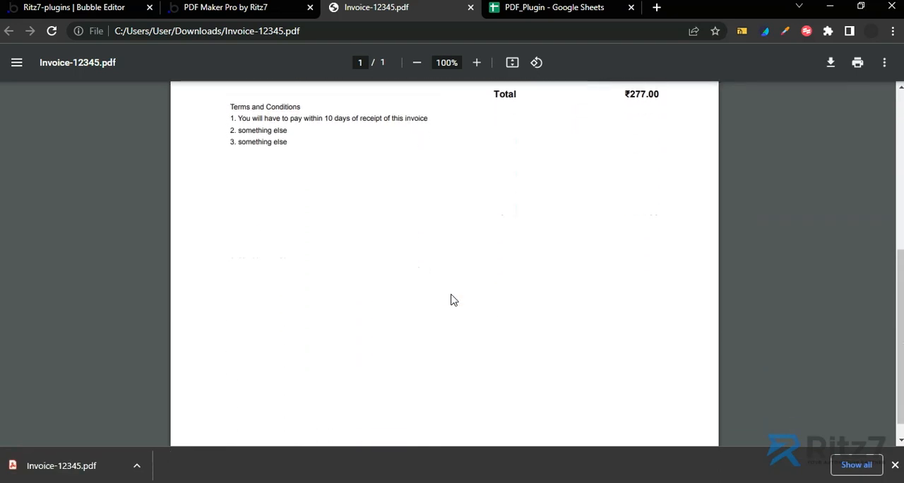
pyautogui.scroll(5, 453, 299)
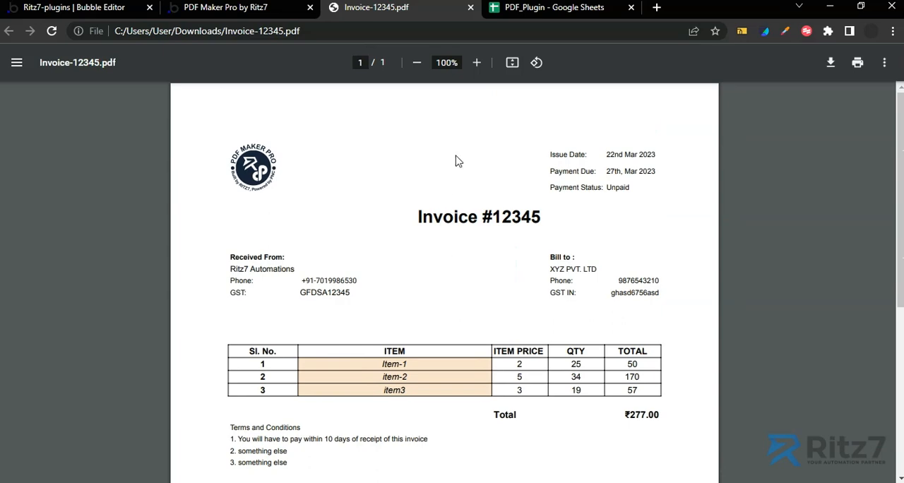
pyautogui.click(471, 8)
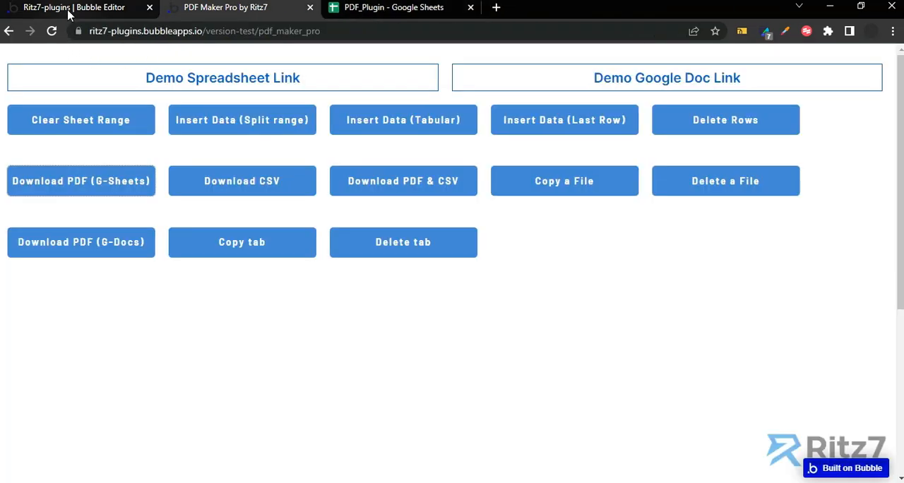
# Switch to the Bubble editor, browse the development version's uploaded files in the File manager, and reload it to check for the generated invoice PDF.
pyautogui.click(12, 11)
pyautogui.click(21, 185)
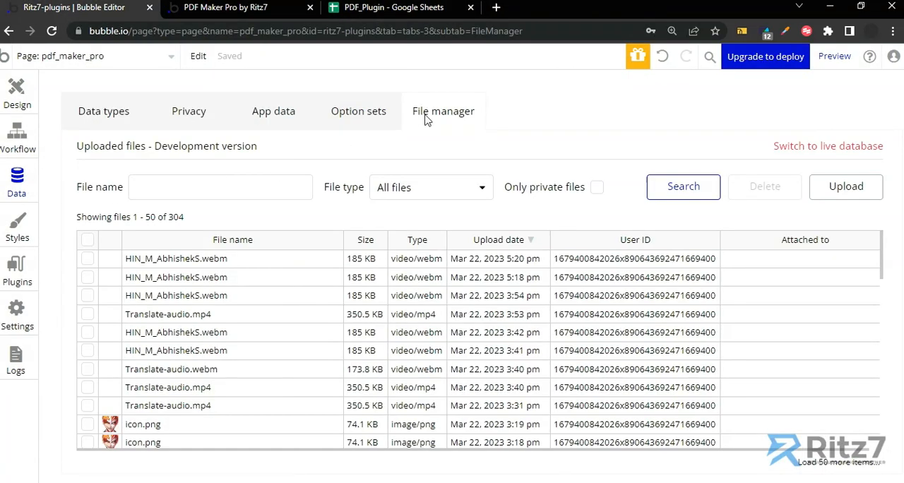
pyautogui.scroll(-15, 186, 300)
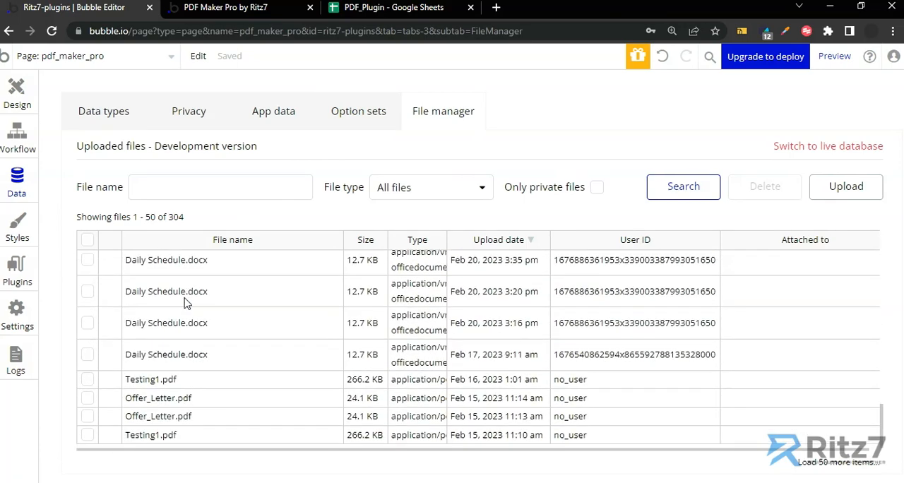
pyautogui.scroll(15, 187, 303)
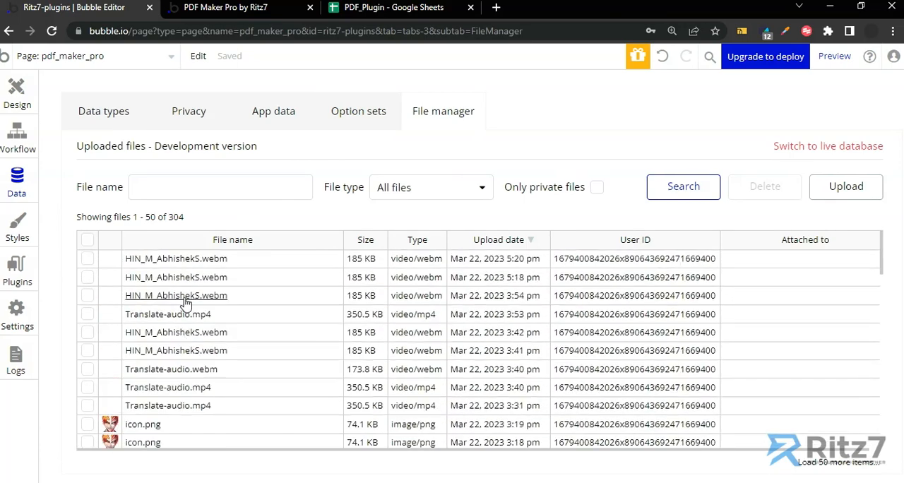
pyautogui.scroll(-15, 186, 304)
pyautogui.scroll(15, 186, 303)
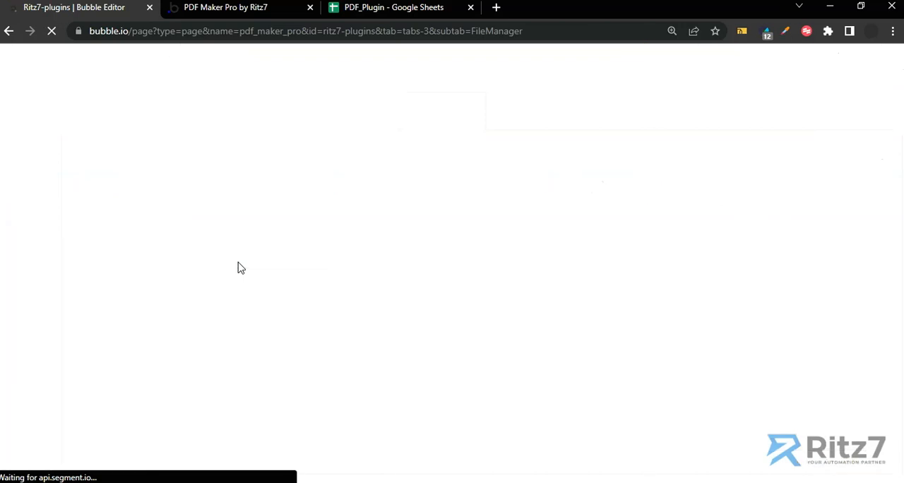
pyautogui.click(156, 188)
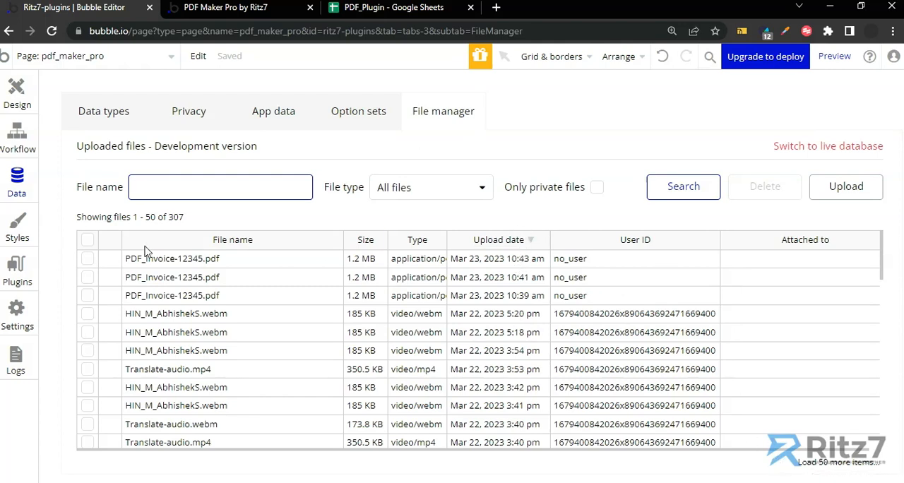
# Open the workflow that runs when the Download CSV button is clicked, from the button's element on the pdf_maker_pro page.
pyautogui.click(18, 150)
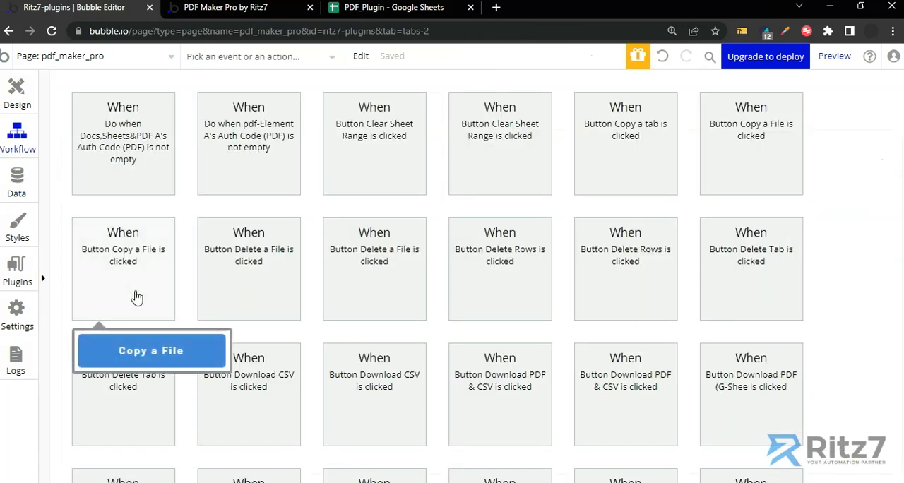
pyautogui.scroll(-3, 240, 323)
pyautogui.scroll(-3, 240, 323)
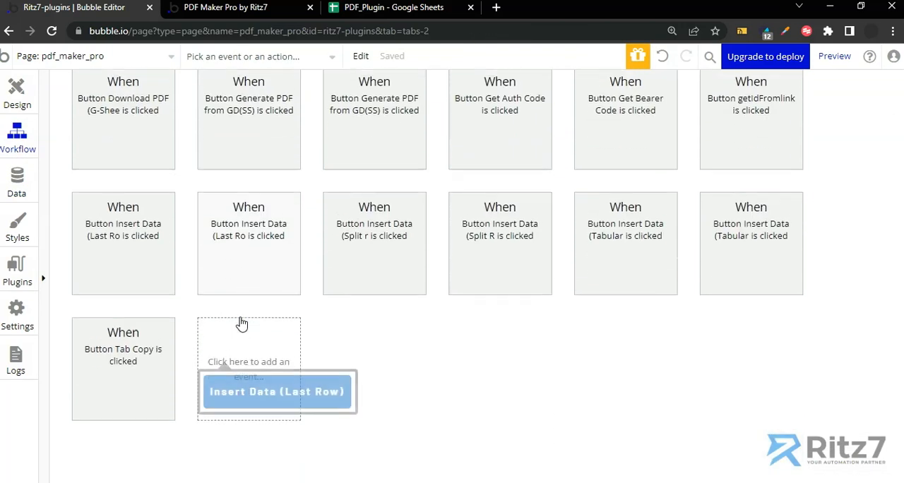
pyautogui.scroll(4, 185, 271)
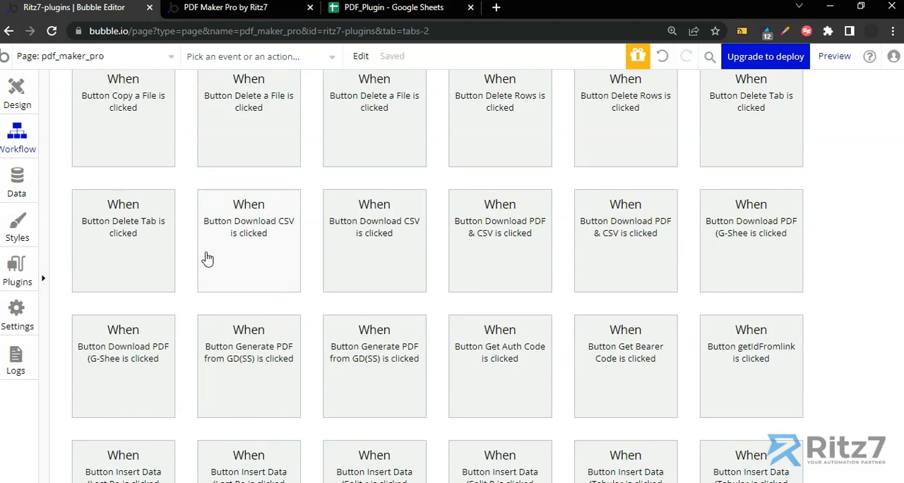
pyautogui.click(27, 99)
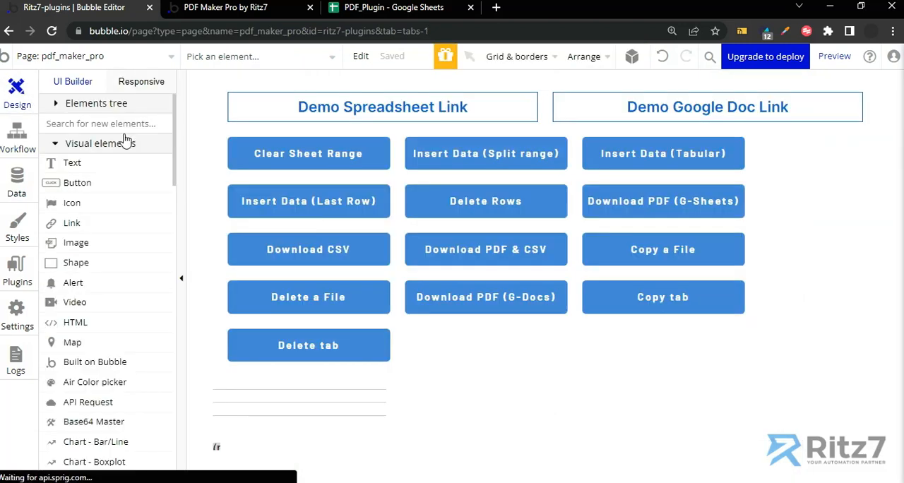
pyautogui.click(312, 256)
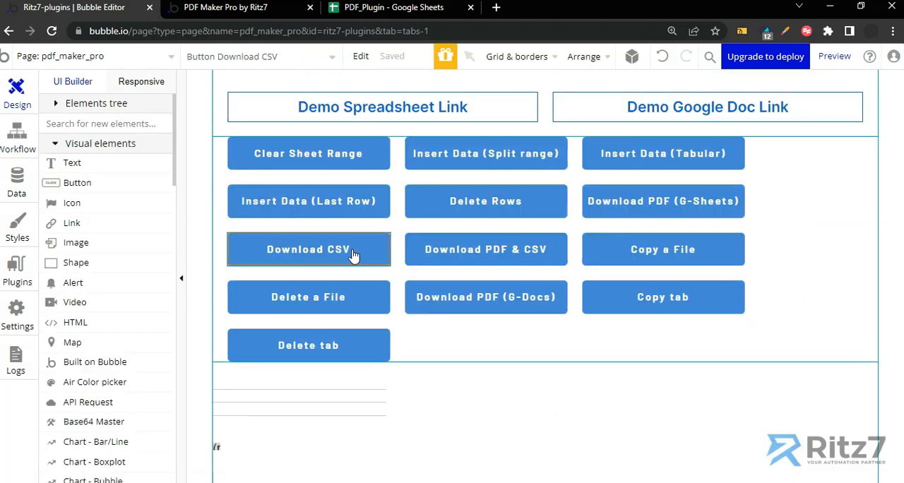
pyautogui.doubleClick(329, 250)
pyautogui.click(478, 204)
# Delete the existing actions from the Download CSV button's workflow.
pyautogui.click(240, 344)
pyautogui.click(260, 351)
pyautogui.click(162, 346)
pyautogui.click(161, 349)
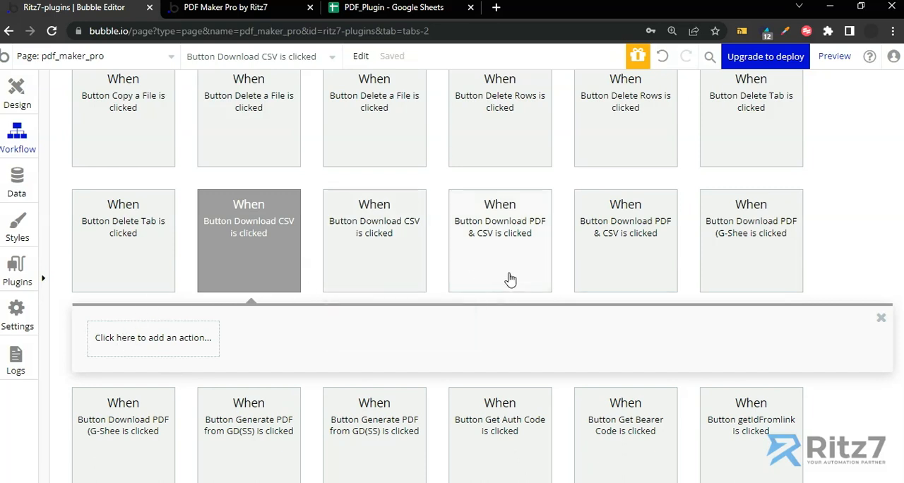
# Copy the Sheets_2_PDF/CSV action from the Download PDF (G-Sheets) workflow and paste it as step 1 of the Download CSV workflow.
pyautogui.click(748, 244)
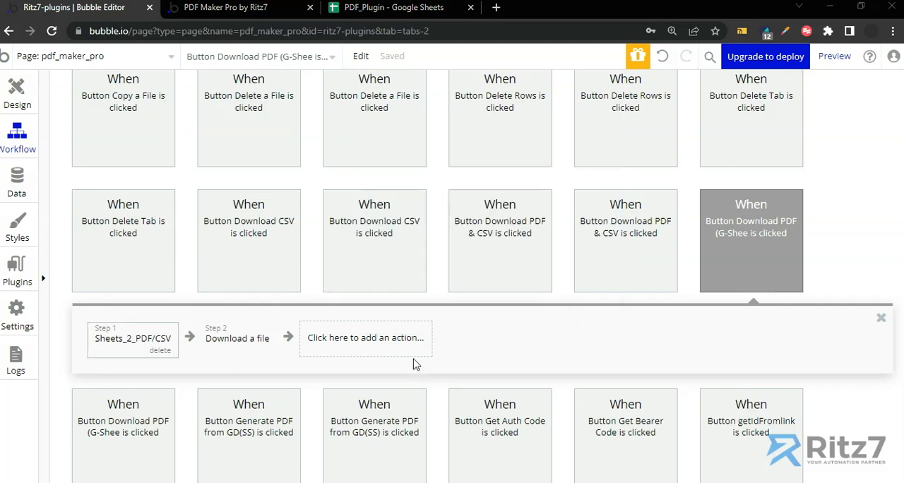
pyautogui.rightClick(132, 341)
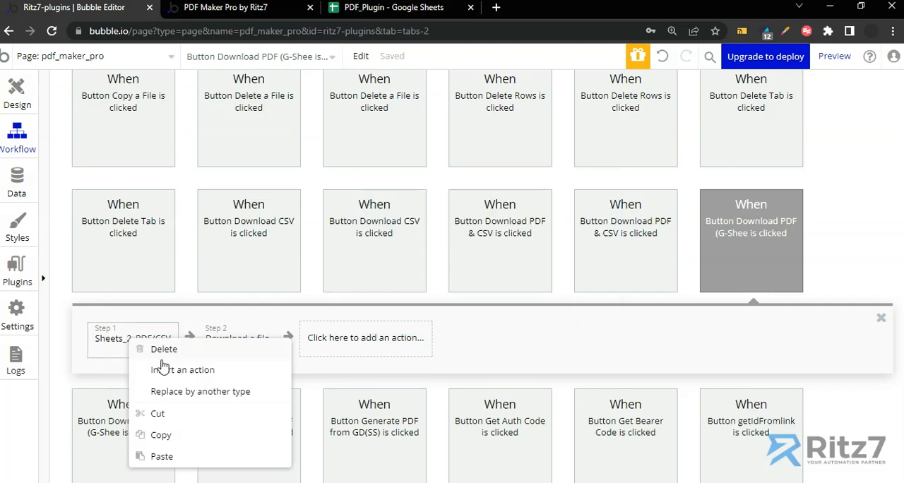
pyautogui.click(164, 432)
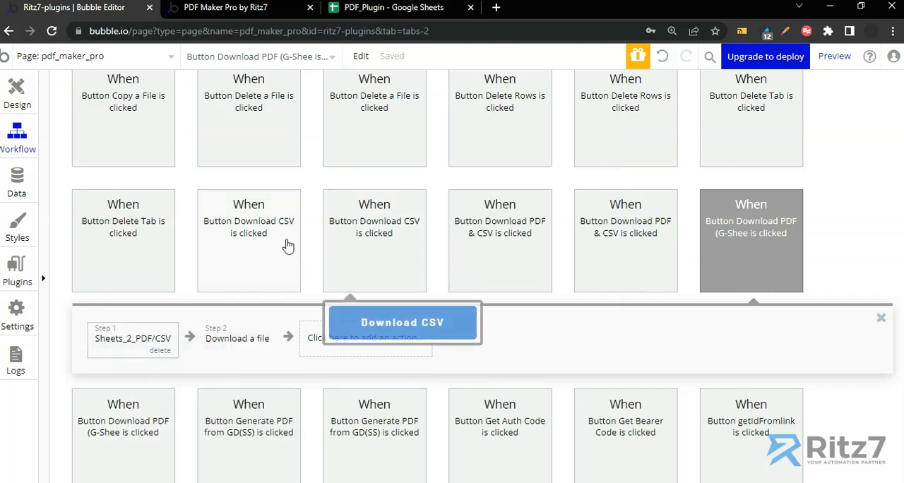
pyautogui.click(262, 242)
pyautogui.rightClick(173, 341)
pyautogui.click(202, 351)
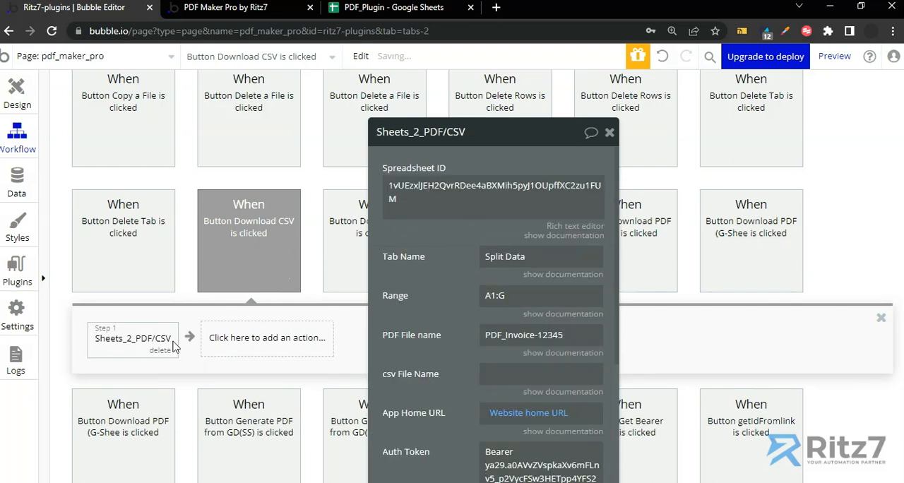
pyautogui.moveTo(403, 317); pyautogui.dragTo(329, 277)
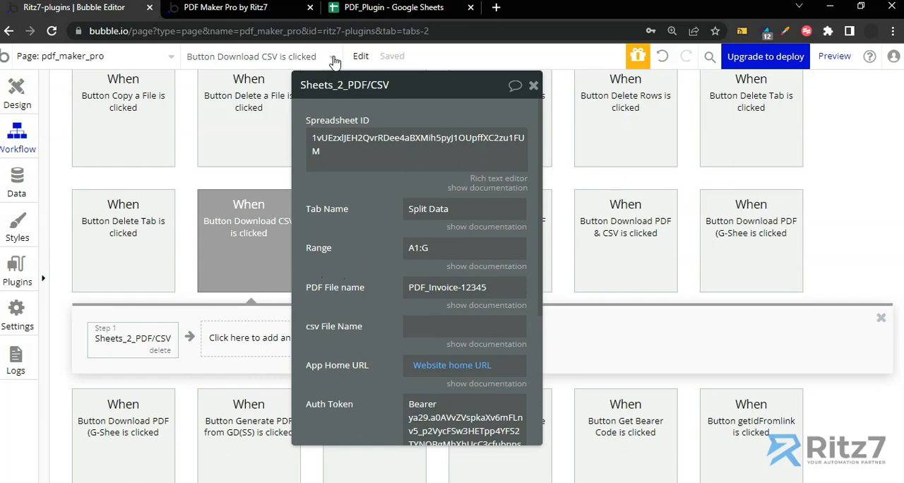
# Switch to the PDF_Plugin spreadsheet and examine the records in range A1:C10 of the Tabular Data sheet.
pyautogui.click(349, 10)
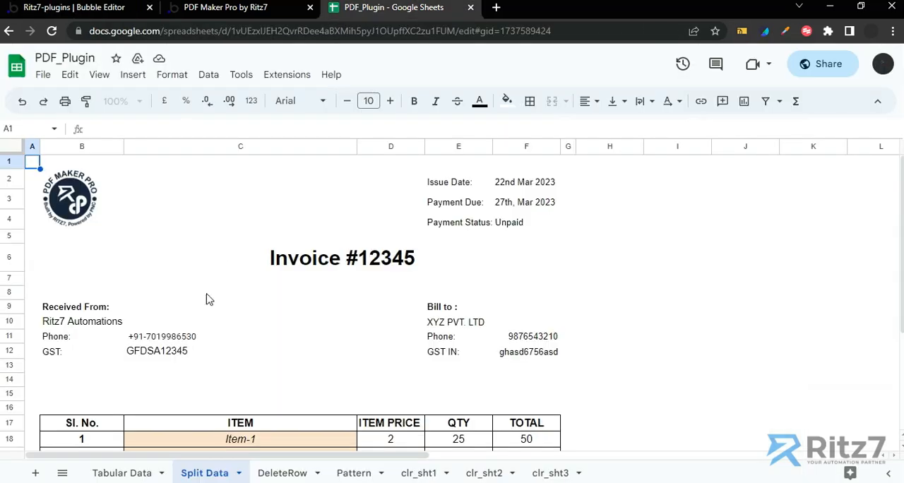
pyautogui.click(121, 474)
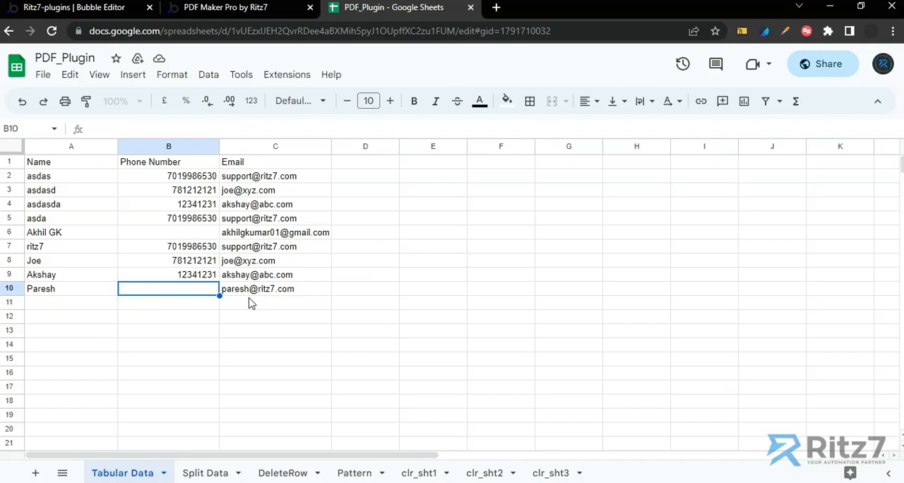
pyautogui.click(75, 307)
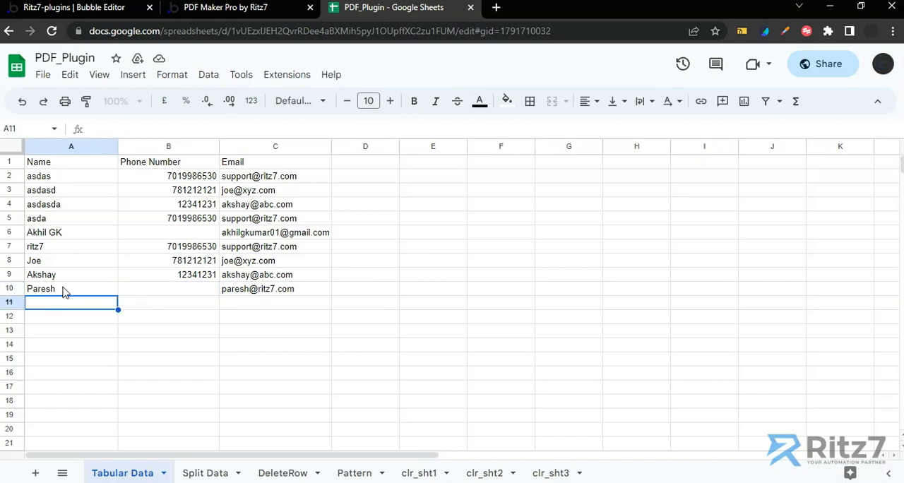
pyautogui.moveTo(62, 163); pyautogui.dragTo(273, 292)
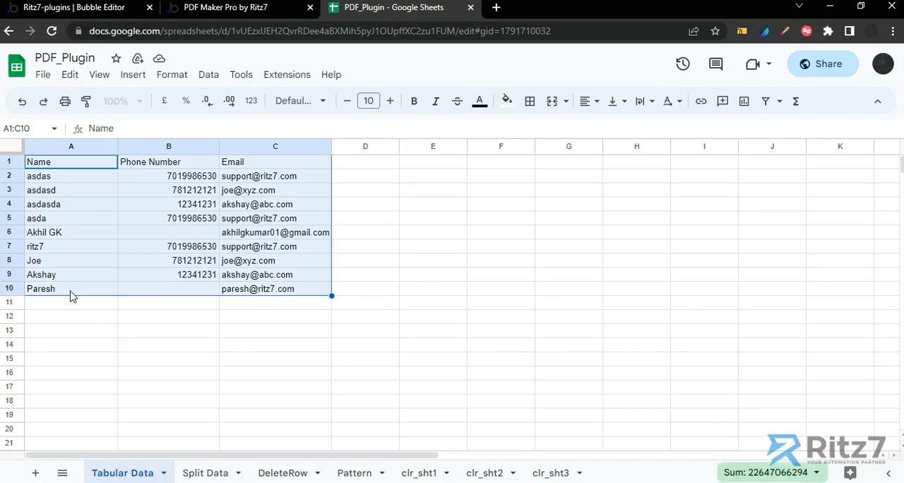
# Copy the Tabular Data sheet's name and enter it as the Tab Name of the Sheets_2_PDF/CSV action in the Bubble editor.
pyautogui.doubleClick(127, 473)
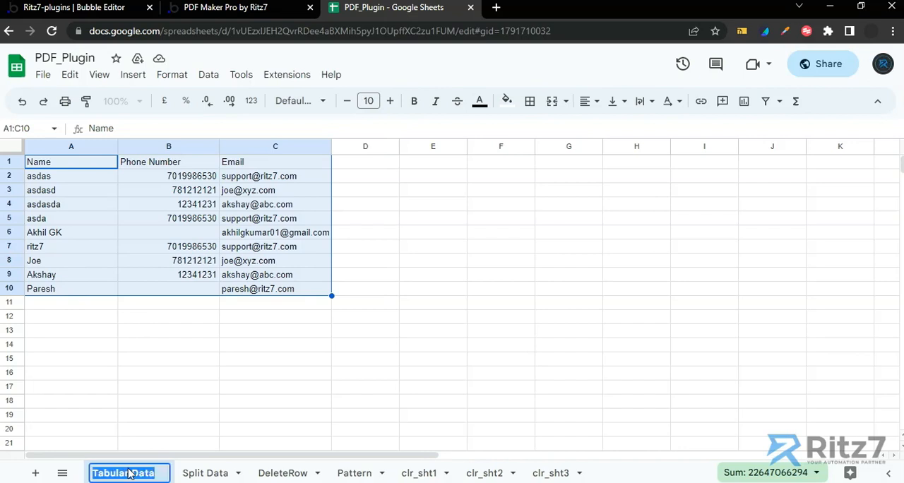
pyautogui.press('Return')
pyautogui.click(110, 9)
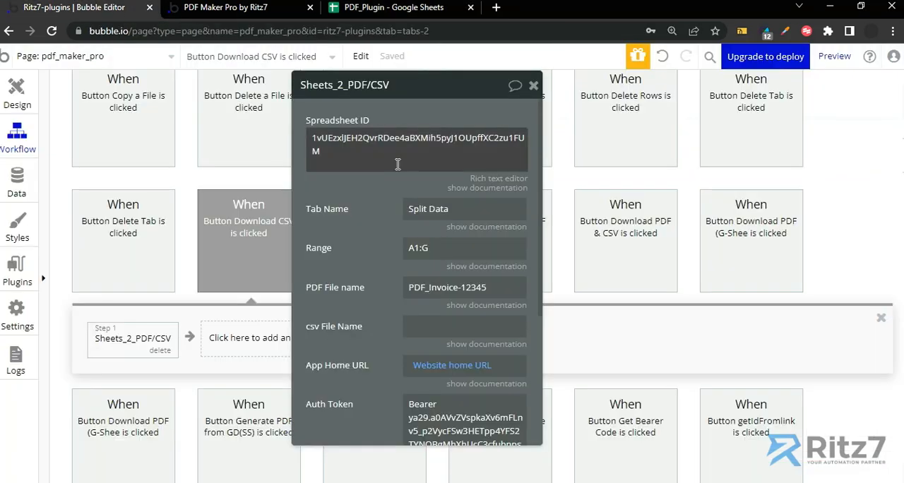
pyautogui.tripleClick(430, 206)
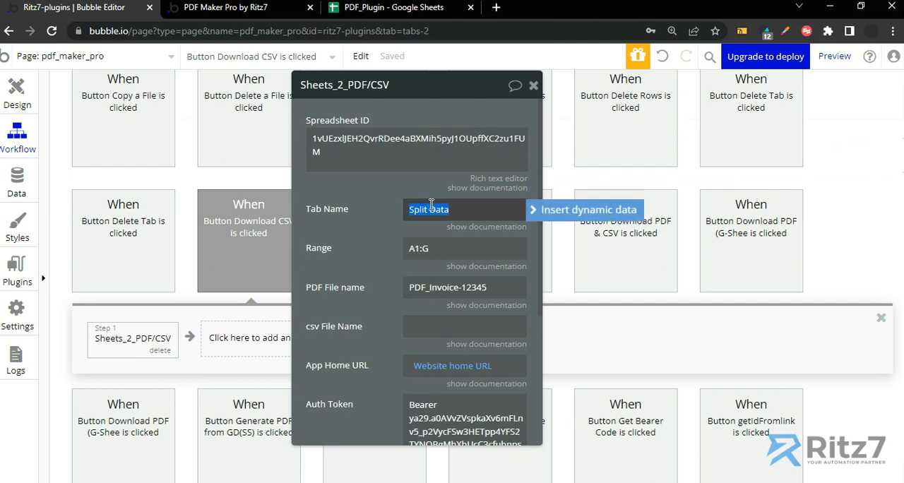
pyautogui.hotkey('ctrl', 'v')
# Set the Range of the Sheets_2_PDF/CSV action to A1.
pyautogui.tripleClick(428, 247)
pyautogui.write('A1:')
pyautogui.press('BackSpace')
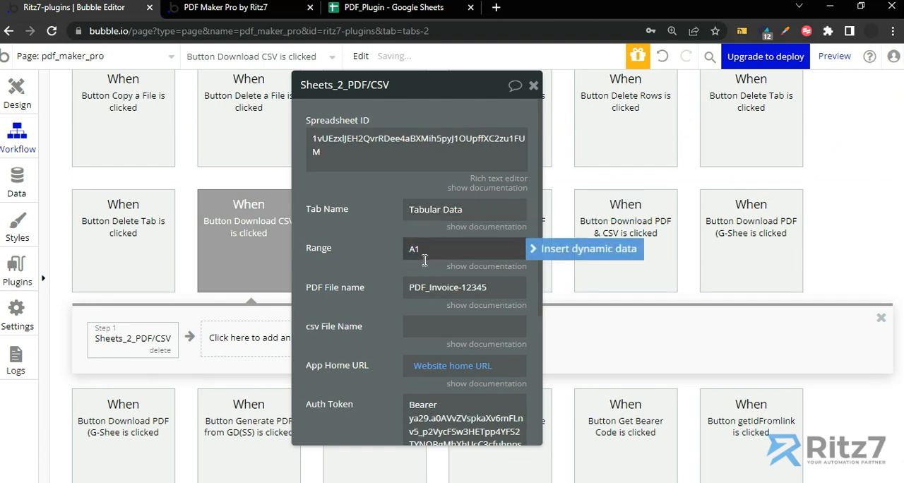
pyautogui.click(375, 261)
pyautogui.moveTo(380, 300); pyautogui.dragTo(390, 309)
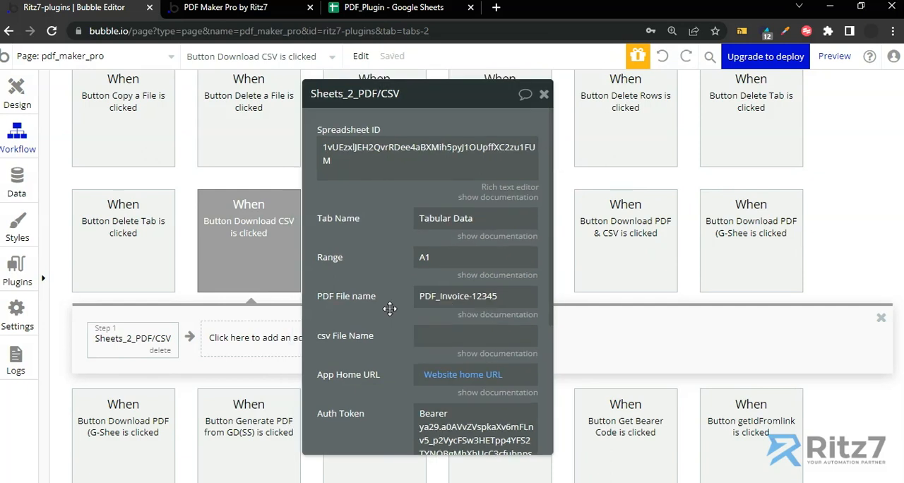
# Clear the action's PDF File name and set its csv File Name to User's Details.
pyautogui.click(432, 298)
pyautogui.press('BackSpace')
pyautogui.click(443, 337)
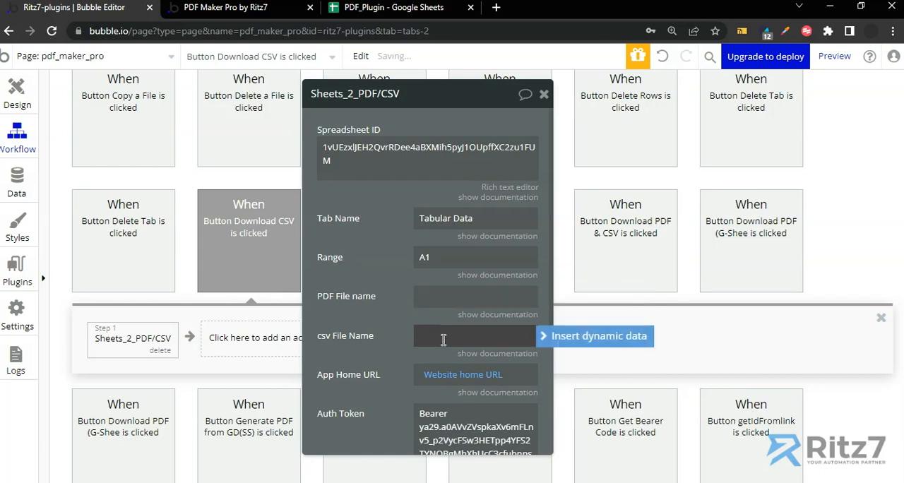
pyautogui.write("User's Details")
pyautogui.click(404, 340)
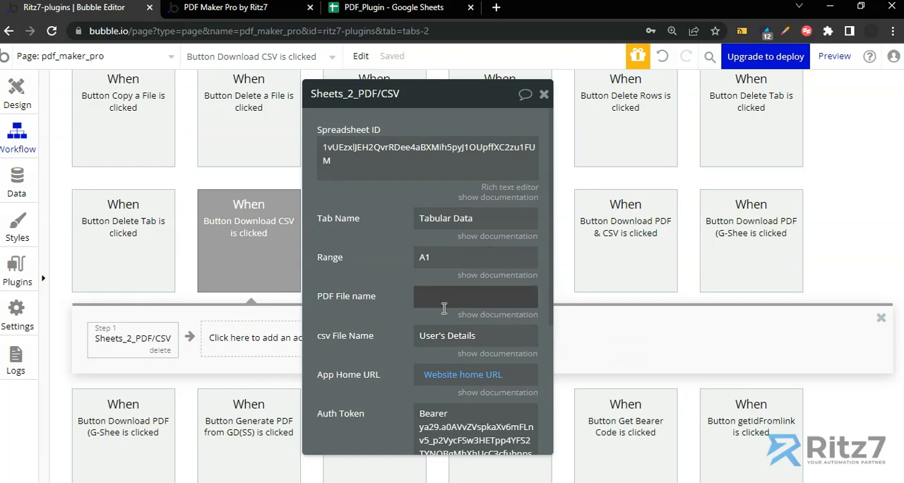
# Add a Download a file action as step 2, with Result of step 1 (Sheets_2_PDF/CSV)'s CSV as its Dynamic link.
pyautogui.click(240, 341)
pyautogui.write('down')
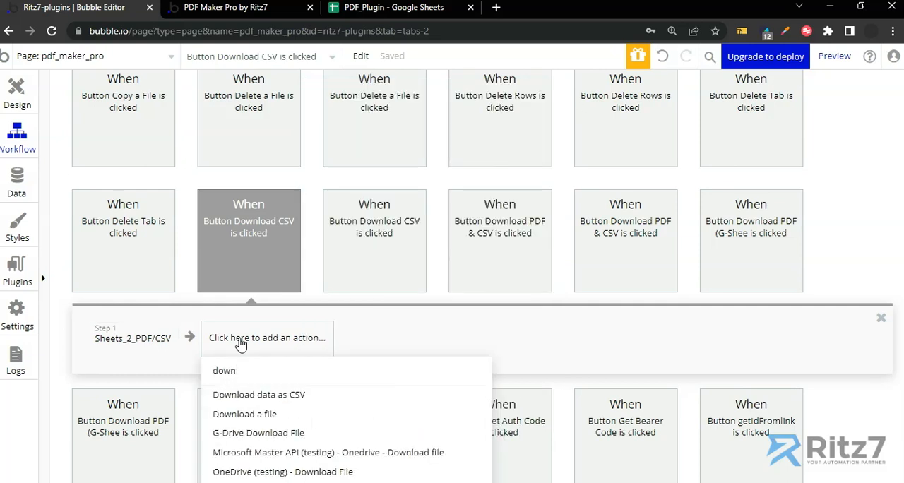
pyautogui.click(238, 414)
pyautogui.click(431, 178)
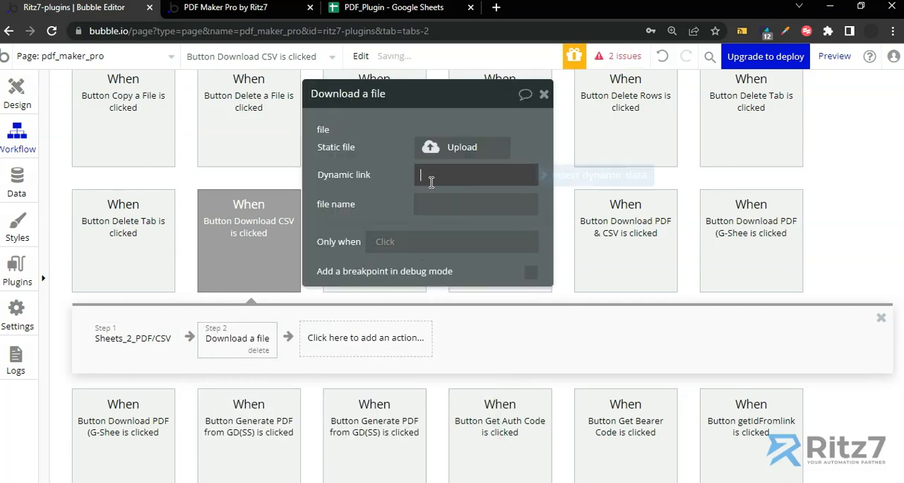
pyautogui.click(542, 176)
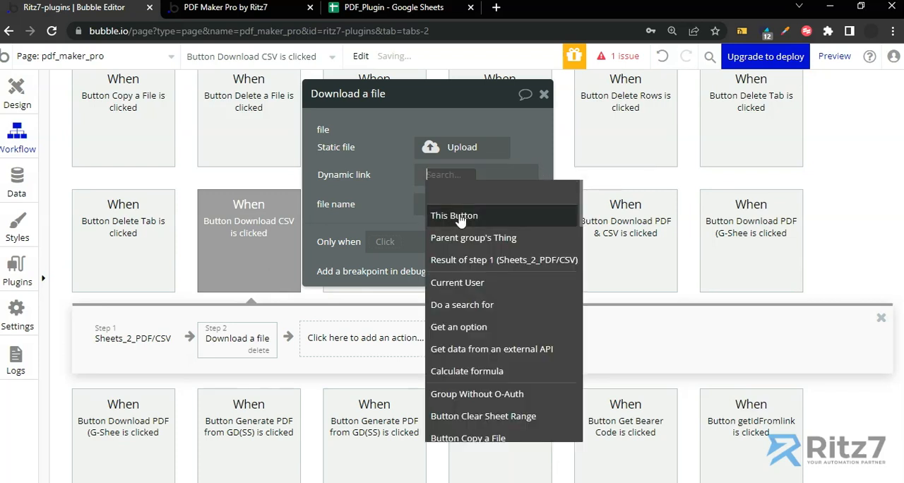
pyautogui.click(467, 259)
pyautogui.click(450, 242)
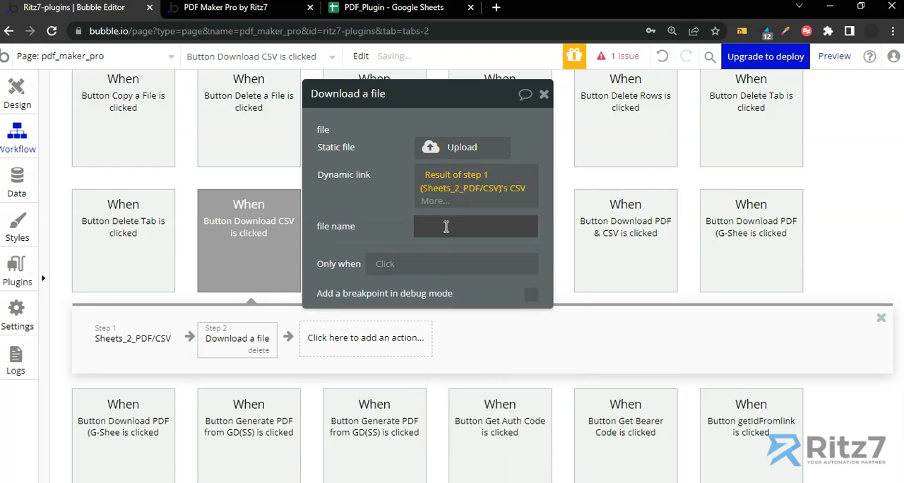
# Set the Download a file action's file name to User's Details and reopen the Sheets_2_PDF/CSV action to review its settings.
pyautogui.click(445, 221)
pyautogui.write('User')
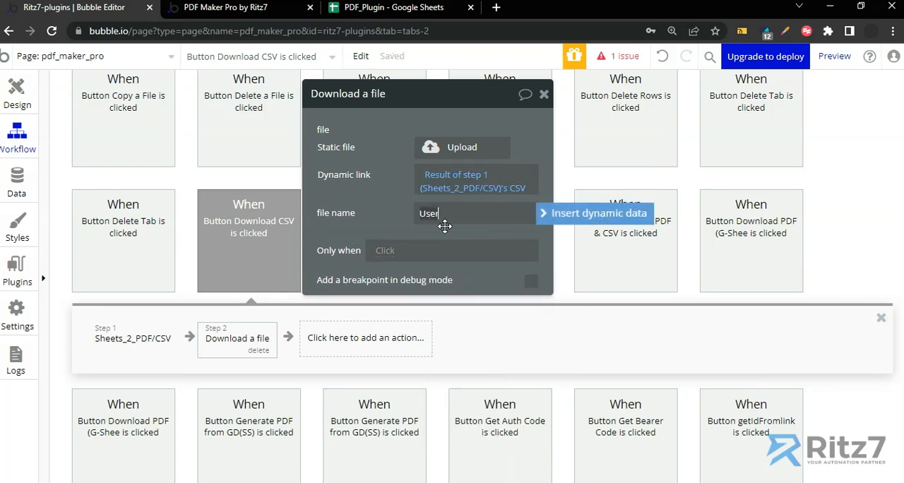
pyautogui.write("'s Details")
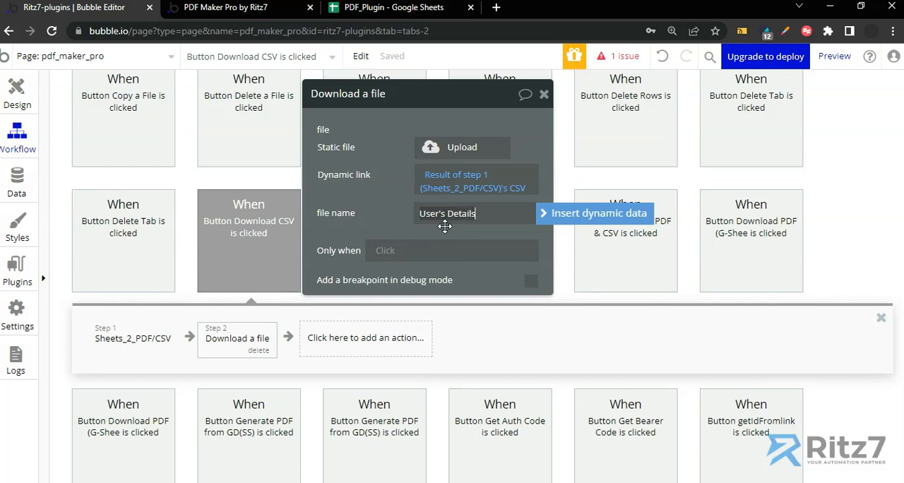
pyautogui.click(407, 223)
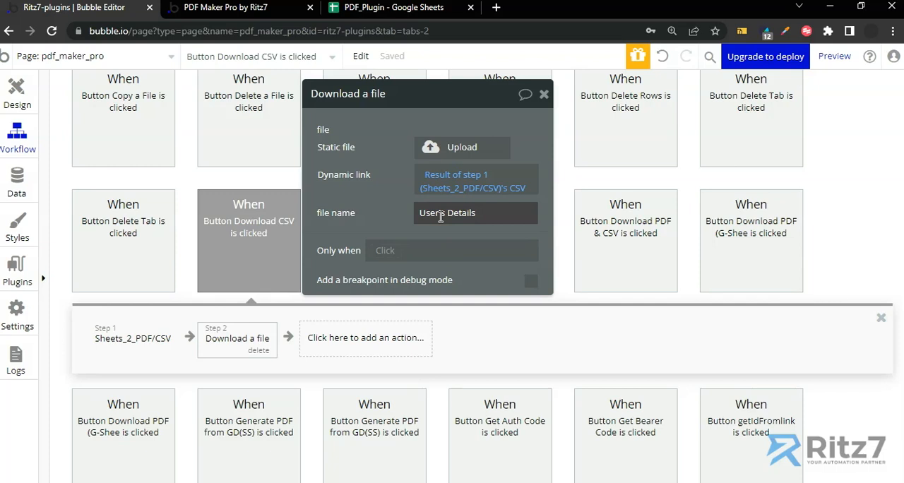
pyautogui.click(156, 343)
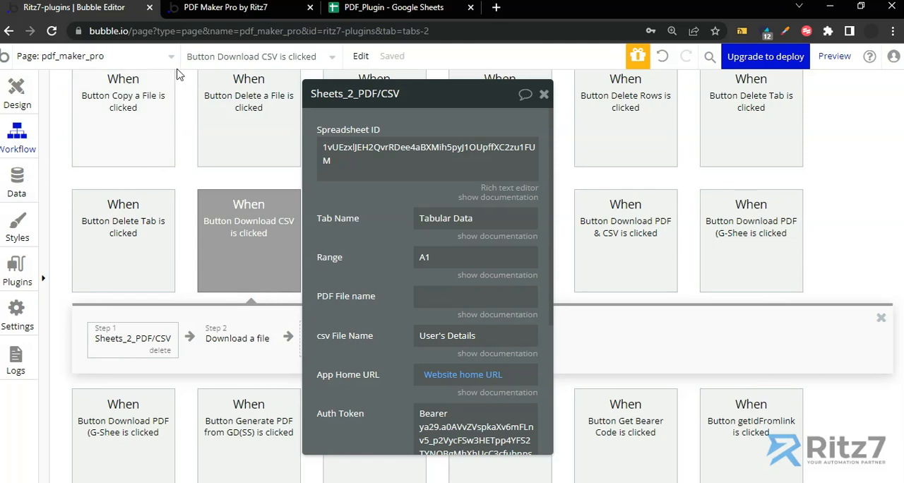
# Switch to the PDF Maker Pro preview page, refresh it to the latest version and run Download CSV.
pyautogui.click(210, 8)
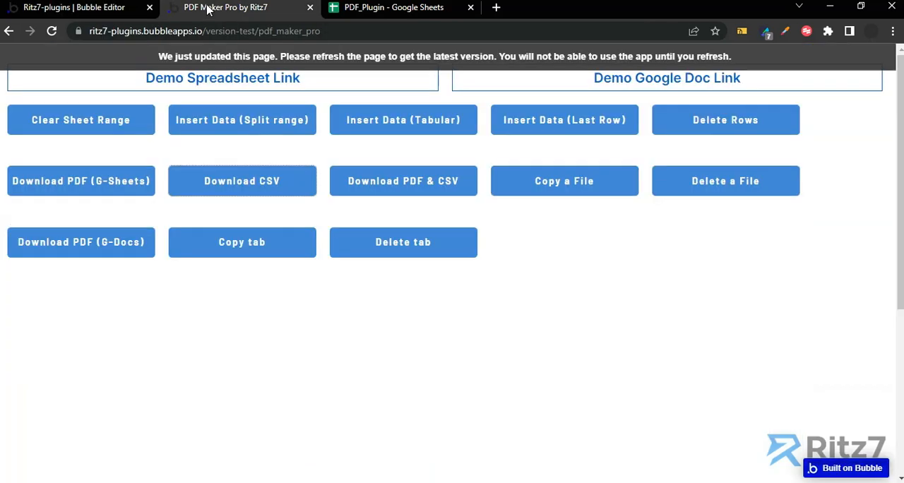
pyautogui.click(242, 58)
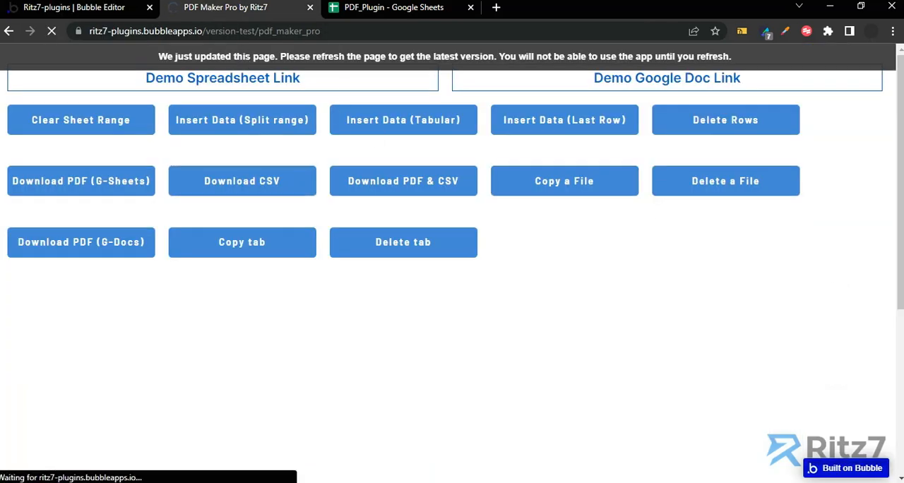
pyautogui.click(242, 187)
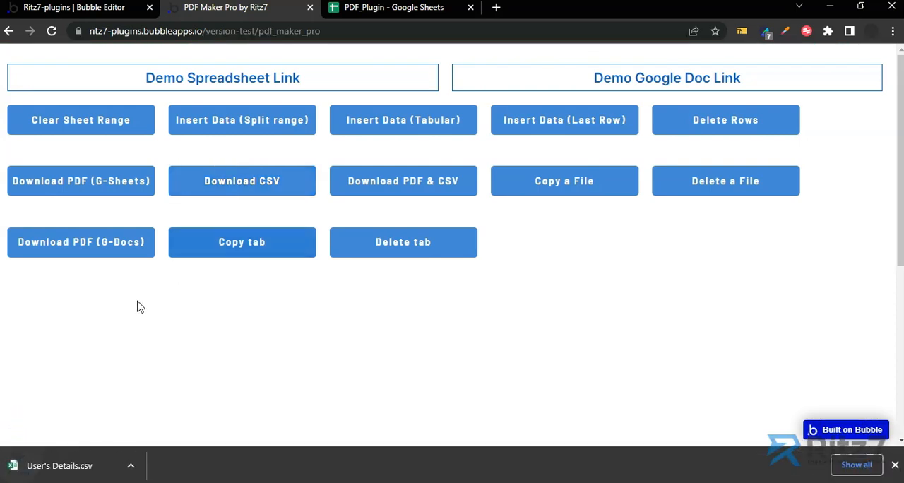
# Open the downloaded User's Details.csv in Excel and widen column B to read the exported phone numbers in full.
pyautogui.click(55, 470)
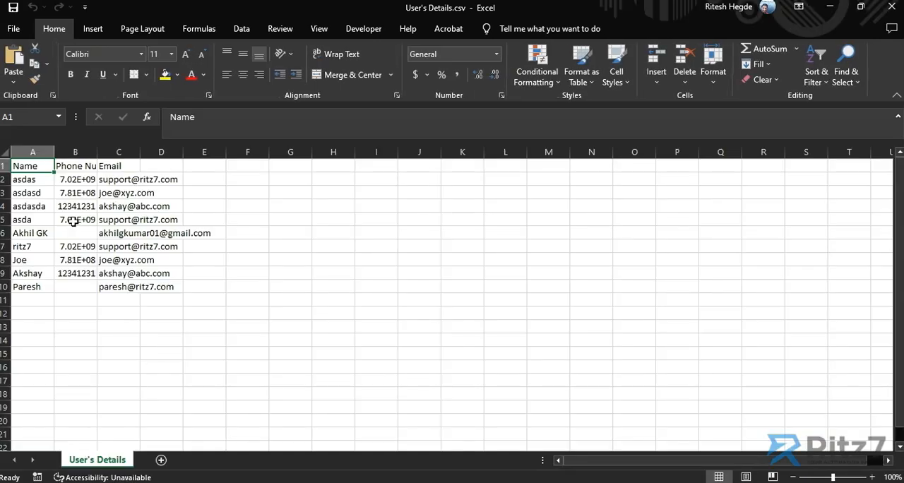
pyautogui.moveTo(97, 153); pyautogui.dragTo(132, 154)
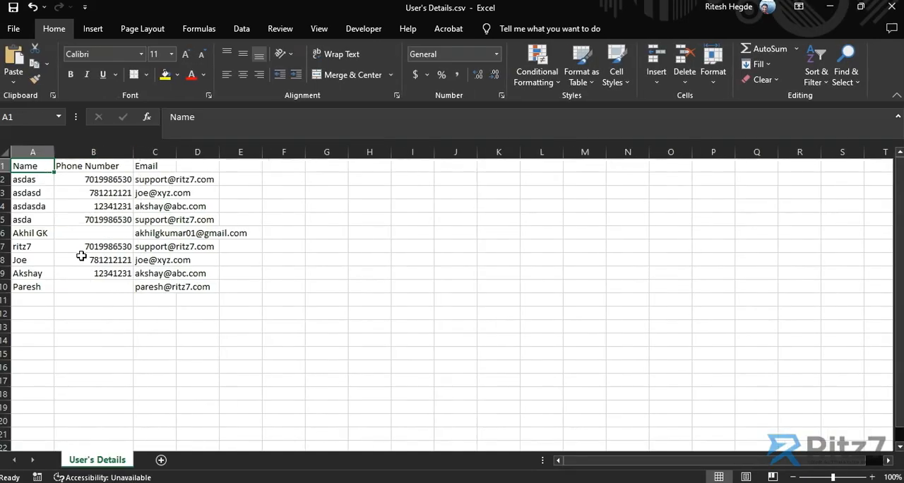